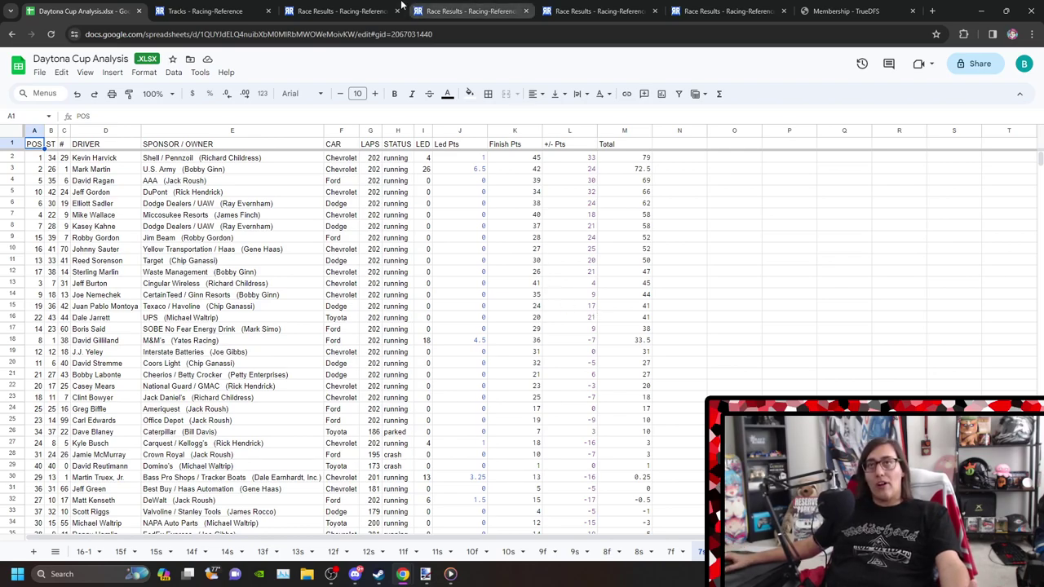
Open the 2022 Quaker State 400 race results and review the race details and finishing order
click(345, 8)
click(469, 11)
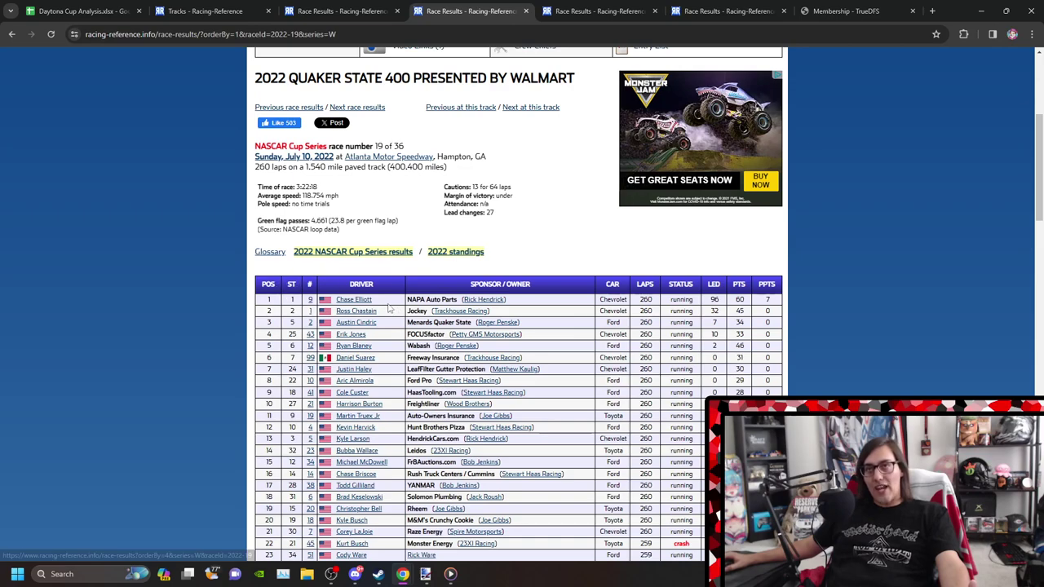
scroll(320, 276, down, 1)
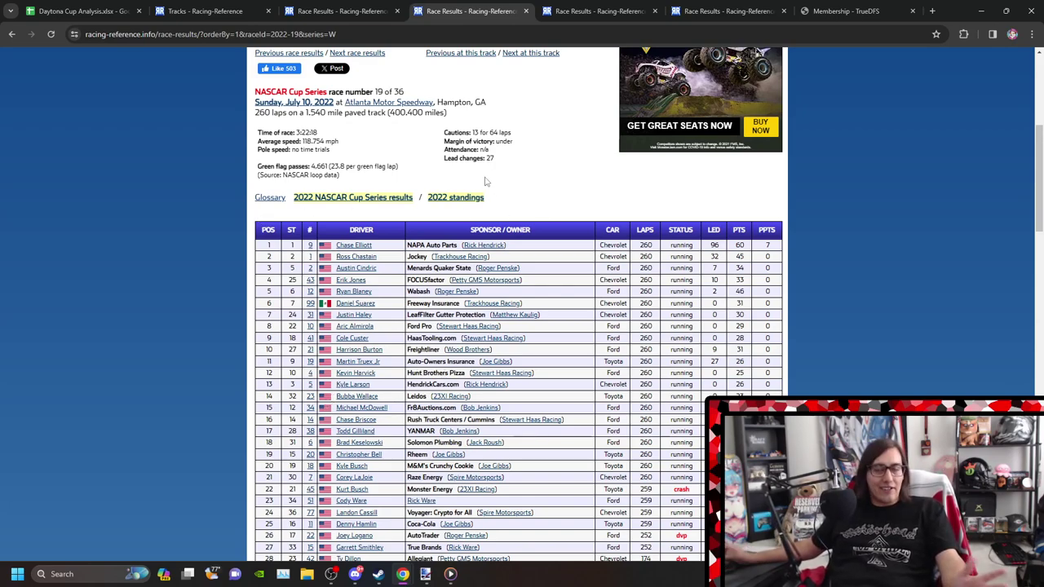
Return to the Daytona Cup Analysis spreadsheet and review the full driver list on the 160-lap race sheet topped by Casey Mears
click(117, 11)
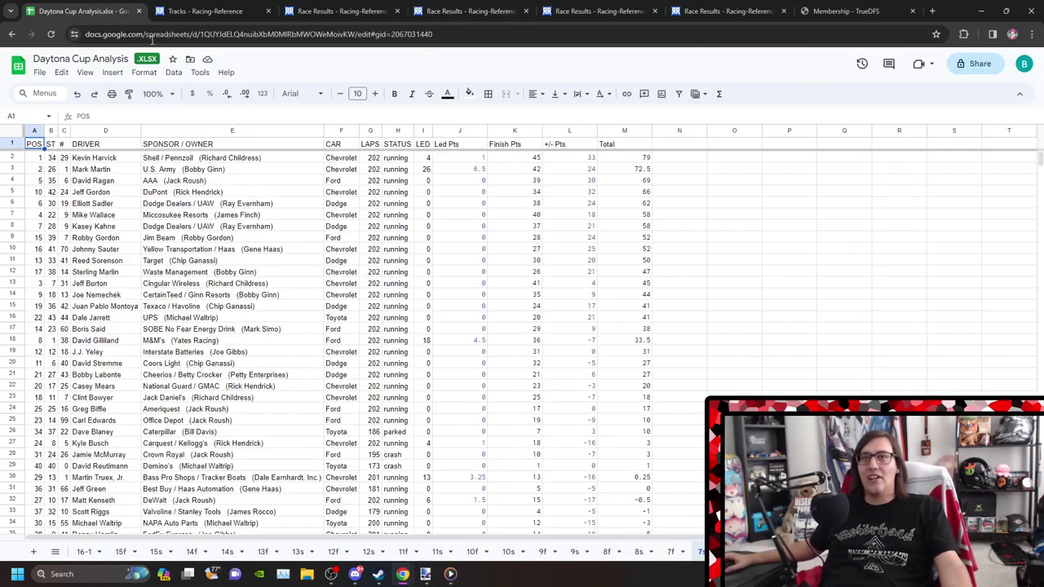
key(ctrl+Page_Down)
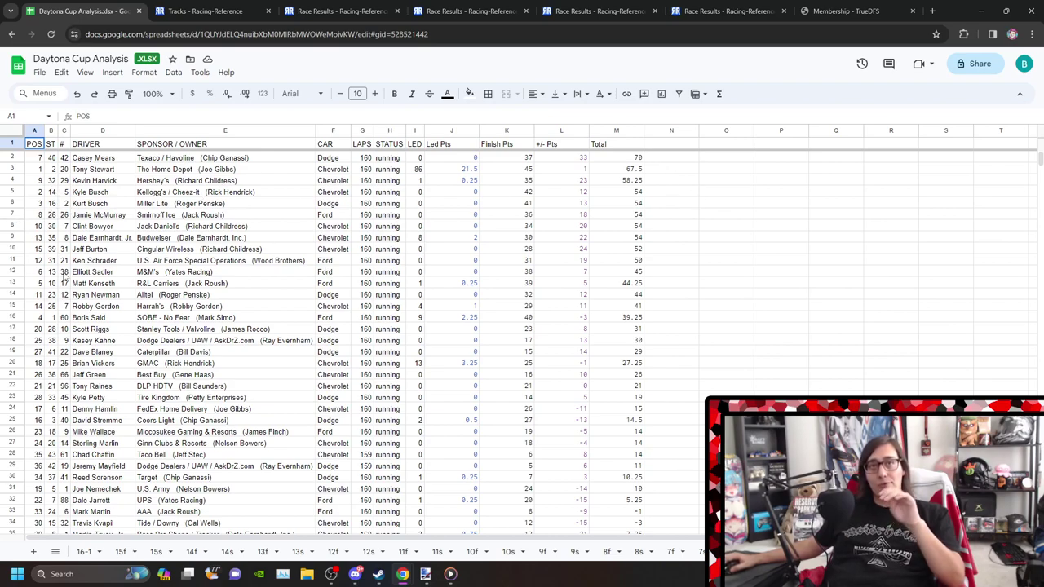
scroll(62, 256, down, 4)
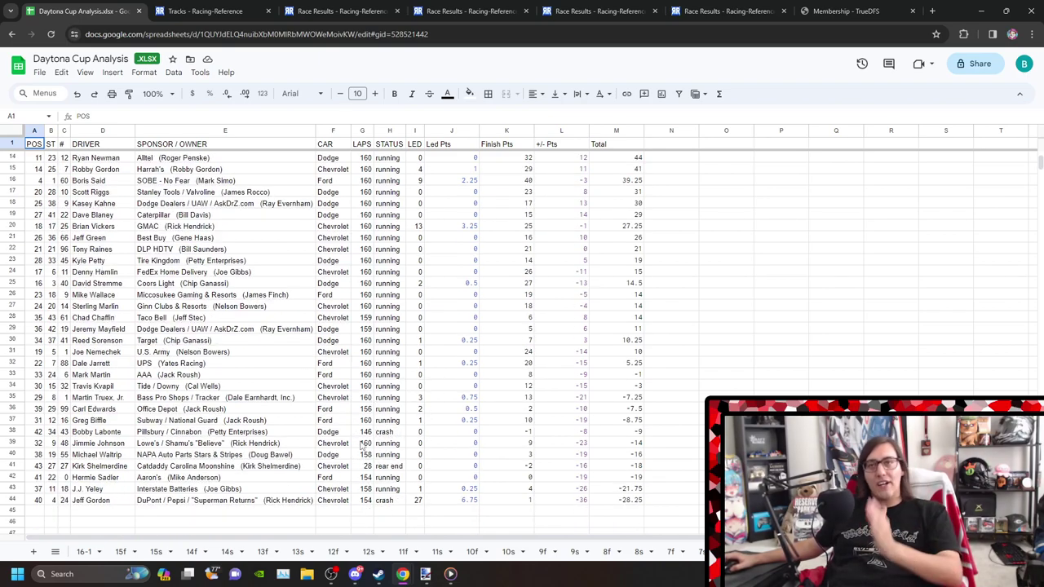
scroll(361, 444, up, 4)
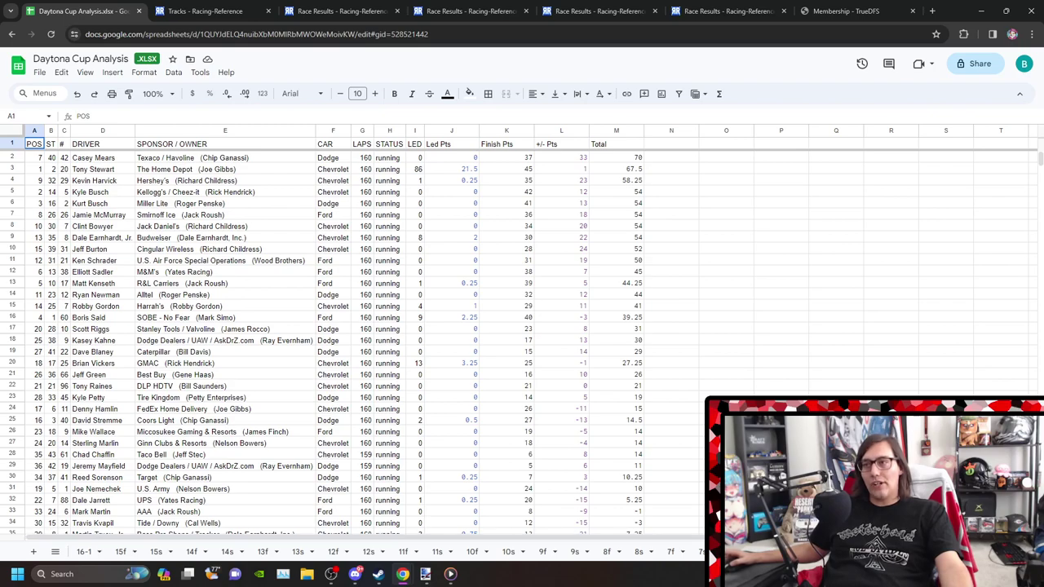
Open the 99s race sheet and compare it with the 2022 Quaker State 400 results
scroll(571, 551, down, 5)
click(380, 553)
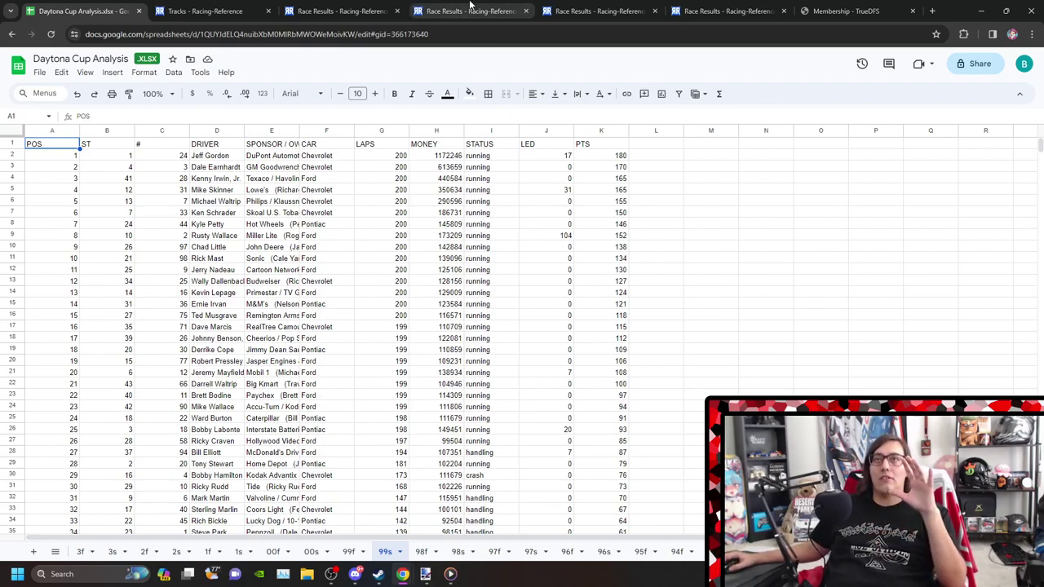
click(469, 10)
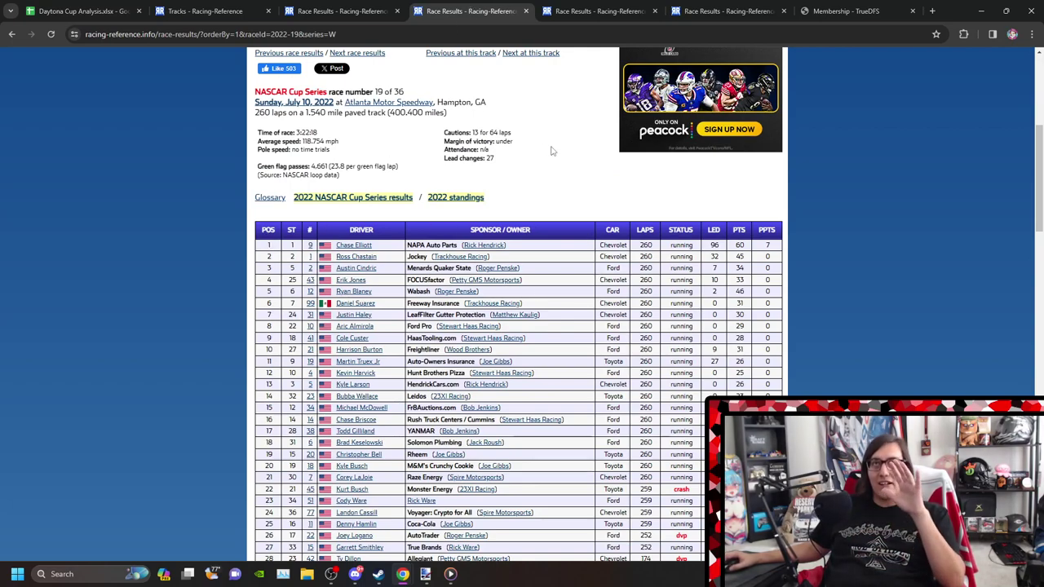
key(ctrl+1)
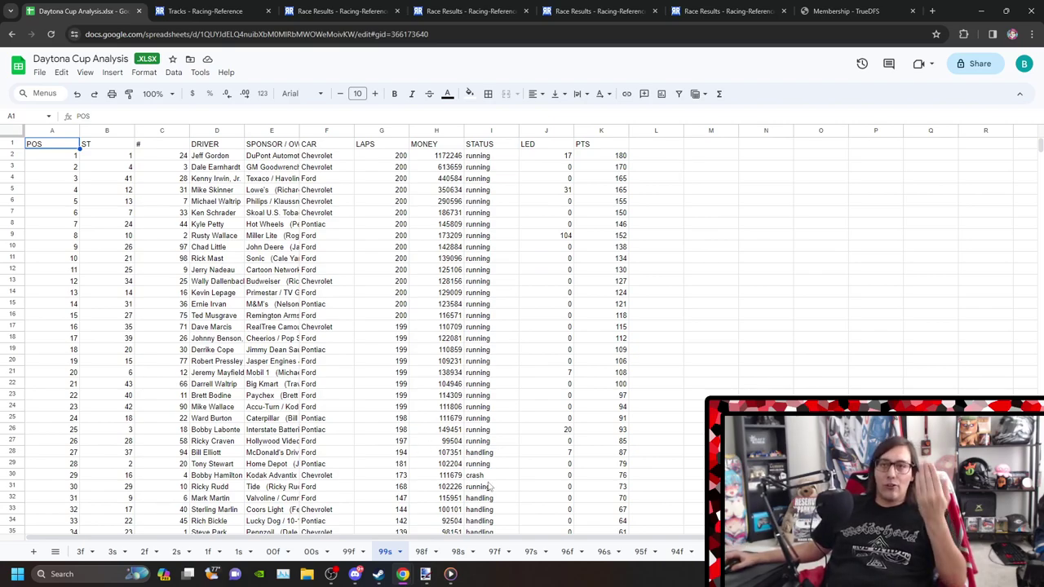
Compare the 203-lap race sheet topped by Brian Vickers with the 160-lap sheet topped by Casey Mears
scroll(367, 552, up, 5)
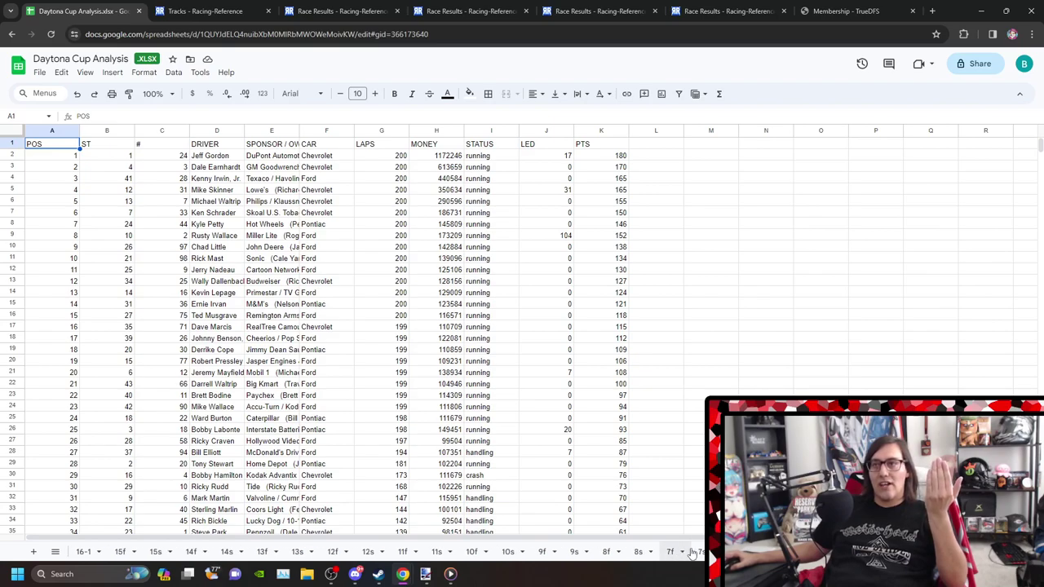
click(841, 551)
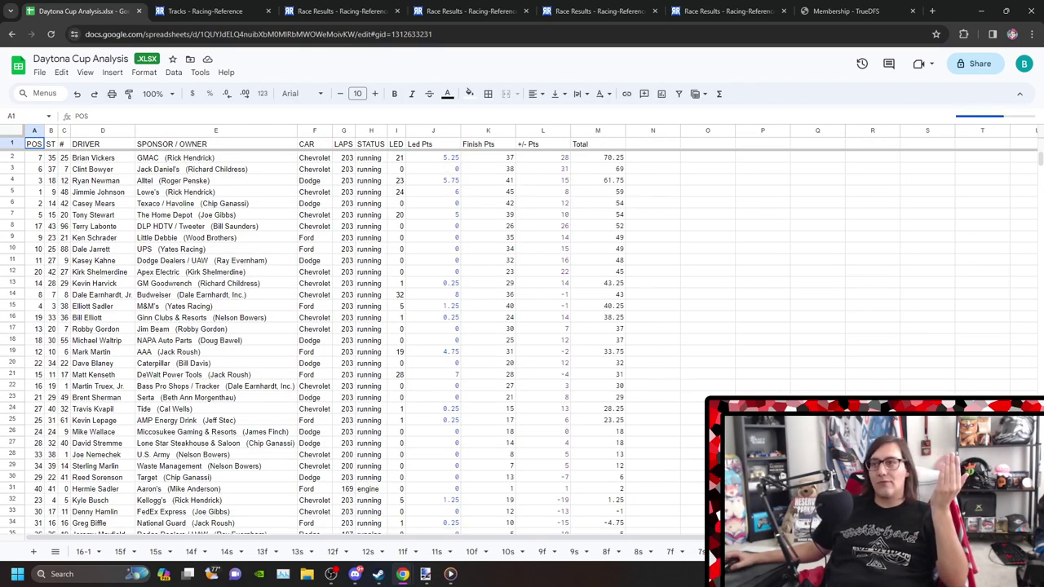
key(ctrl+shift+Page_Down)
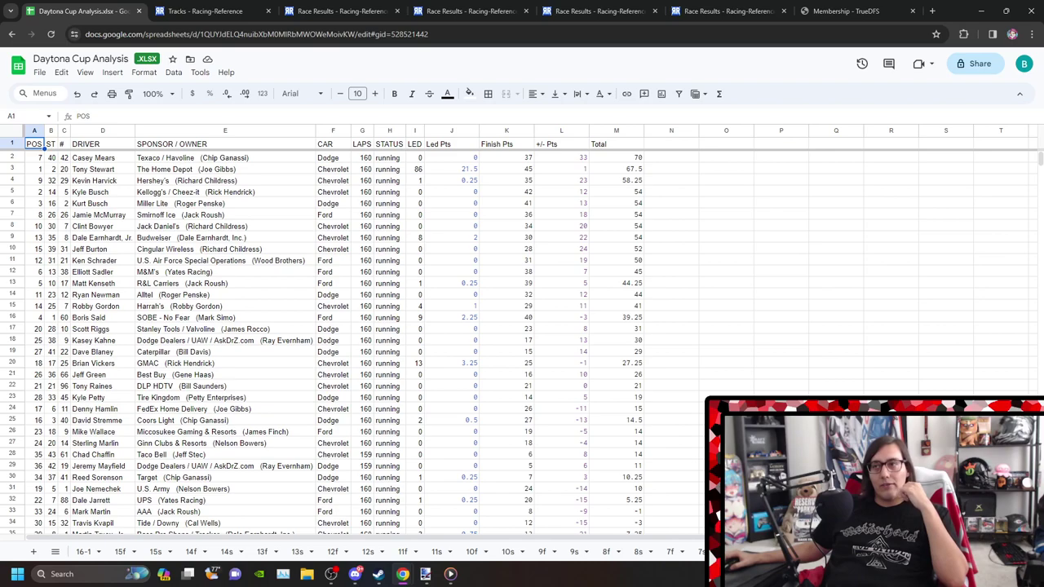
key(ctrl+shift+Page_Down)
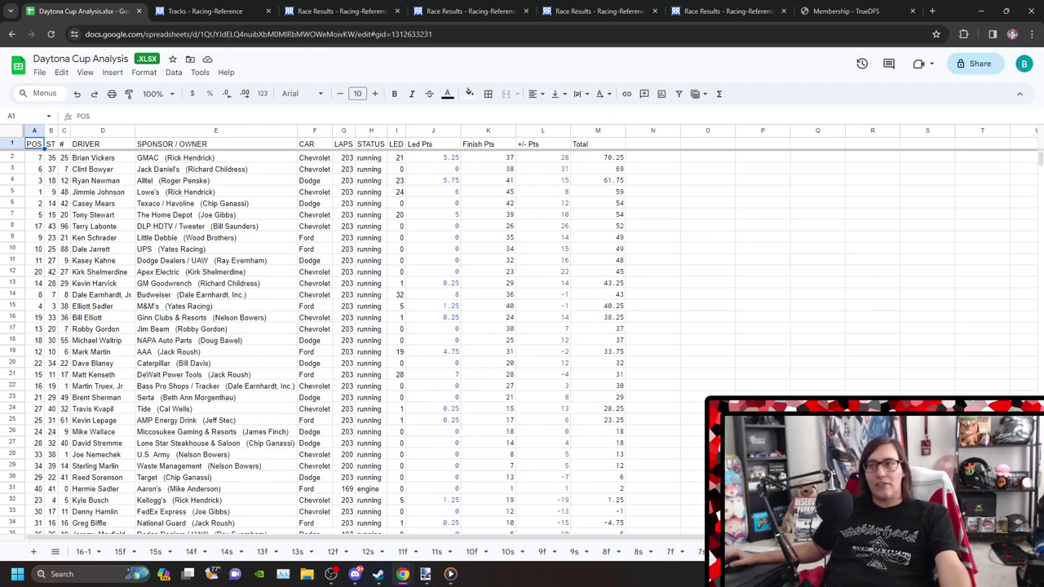
Open the 160-lap race sheet topped by Tony Stewart, select his total in M2 and review the full driver list
key(ctrl+shift+Page_Down)
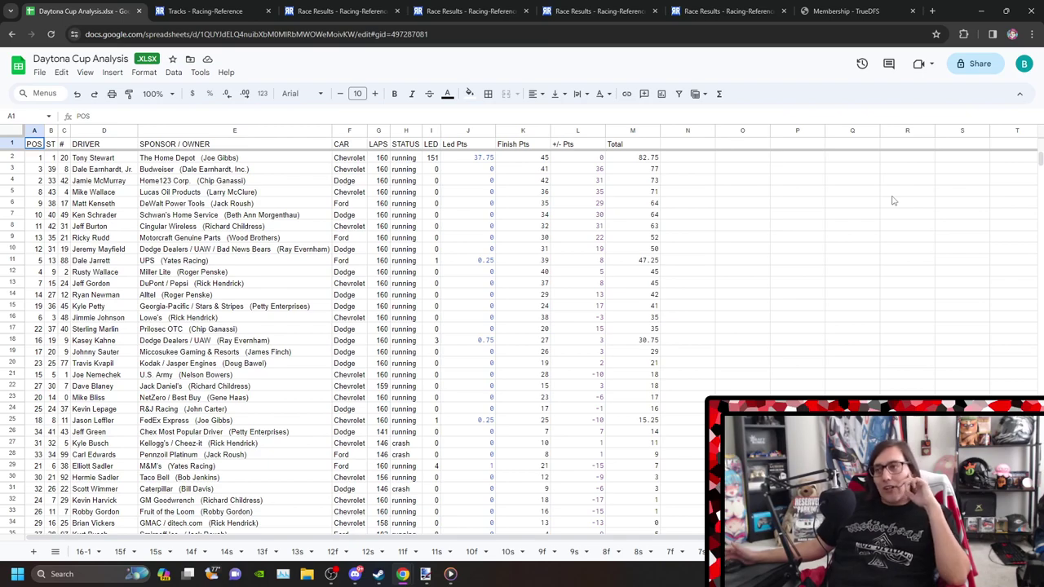
click(646, 160)
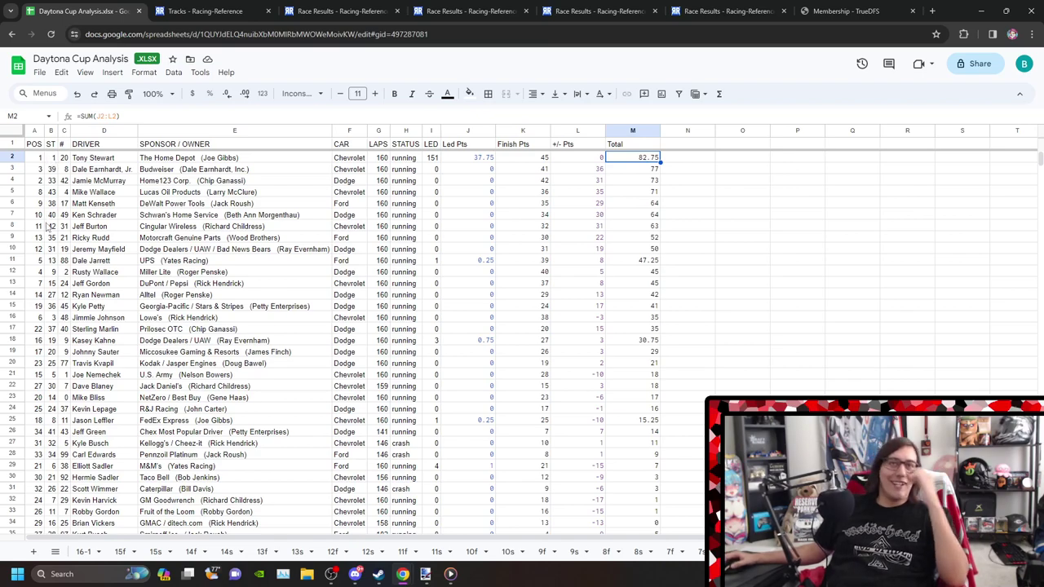
scroll(307, 243, down, 4)
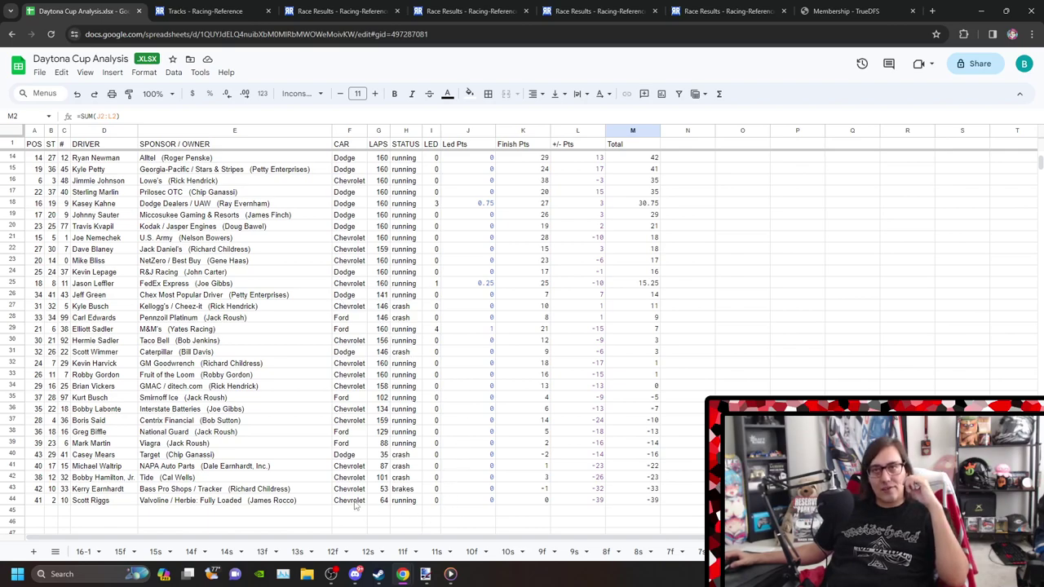
scroll(330, 392, up, 4)
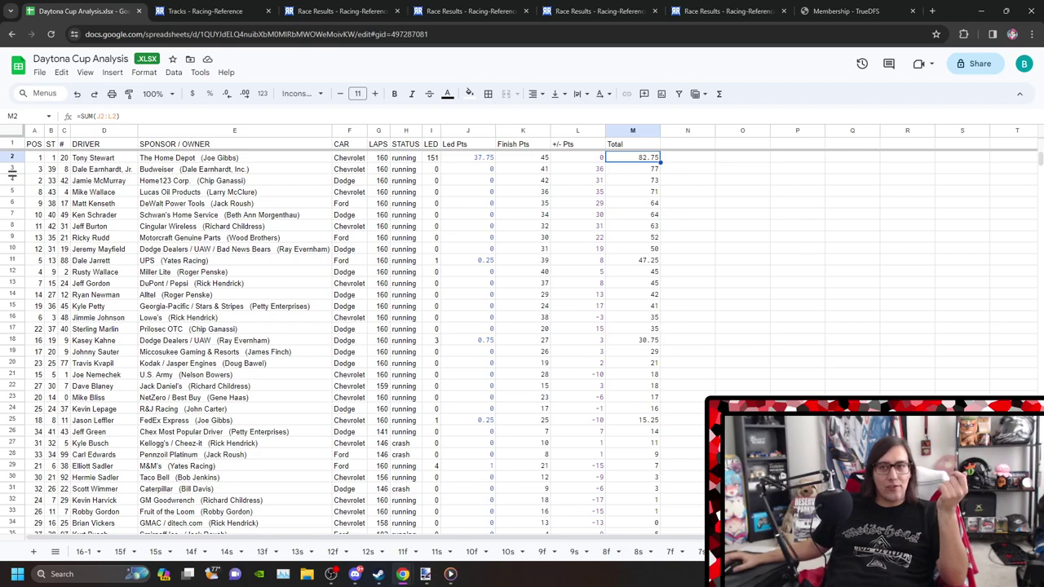
Compare the 12f sheet with the 160-lap sheet topped by Tony Stewart, and open the 203-lap sheet topped by Jeff Gordon
click(334, 552)
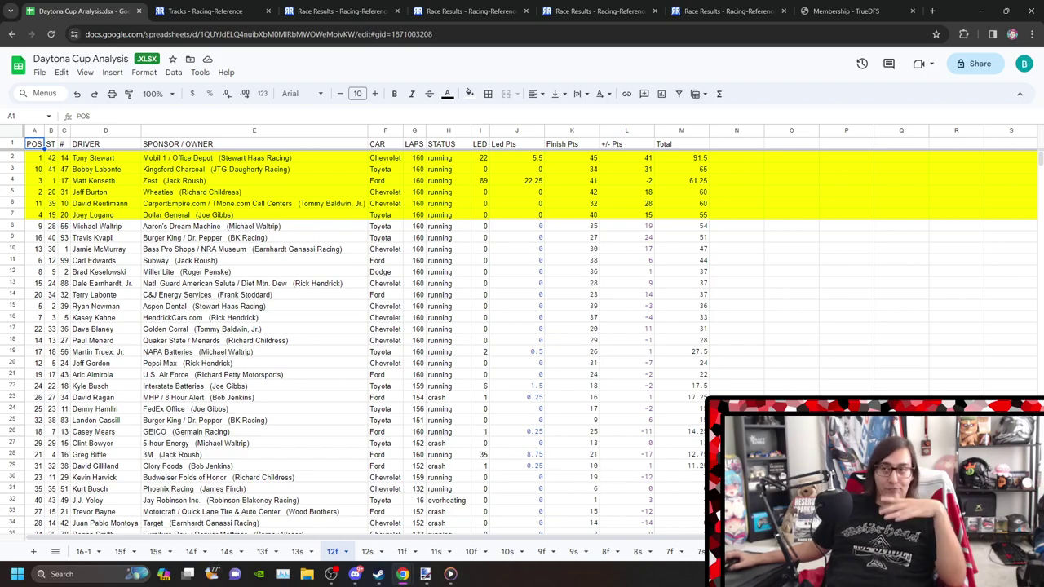
click(727, 553)
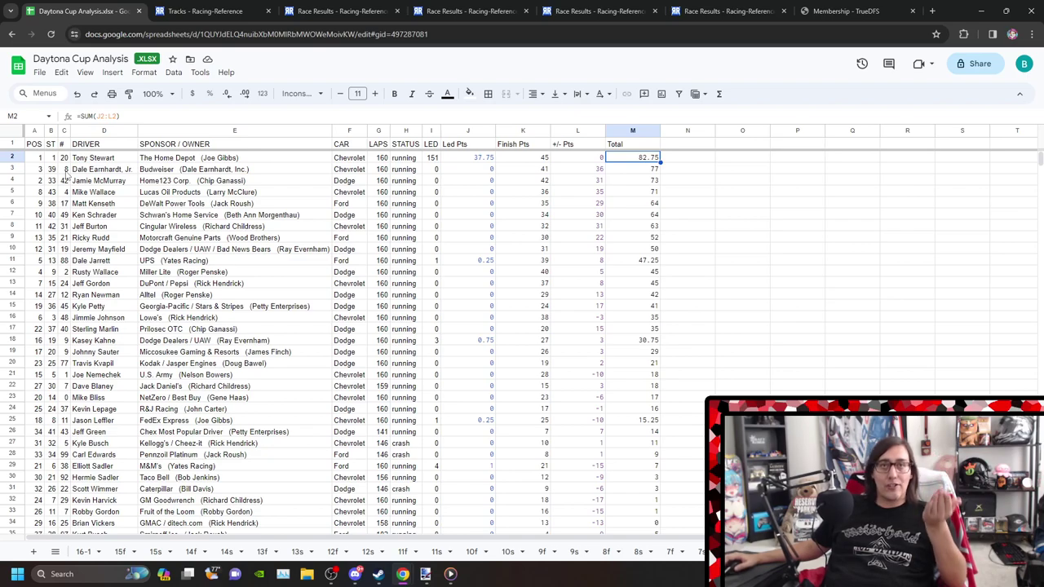
scroll(69, 175, down, 2)
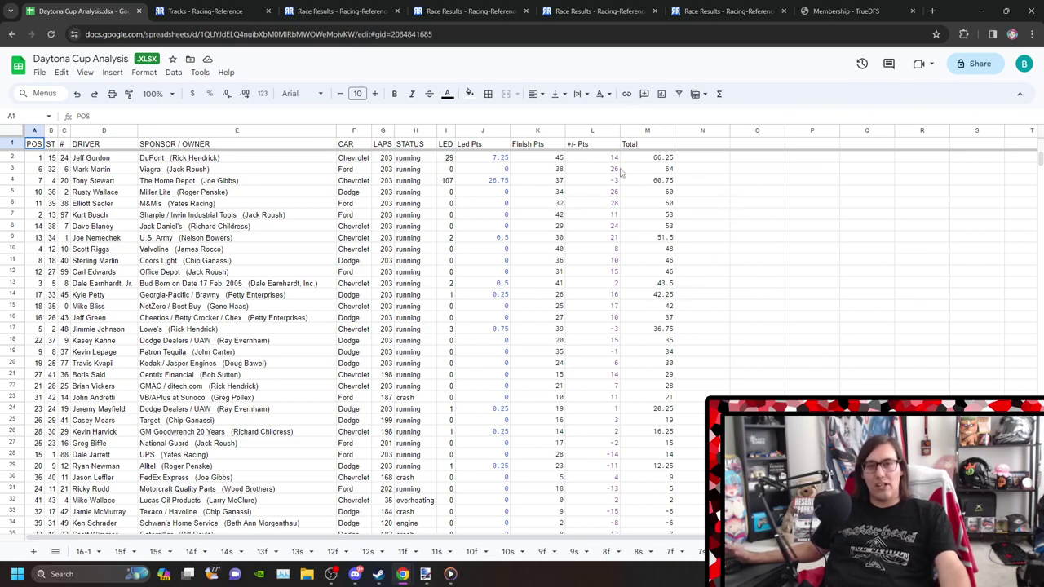
Review the complete 2022 Quaker State 400 finishing table down to the stage top tens
click(489, 10)
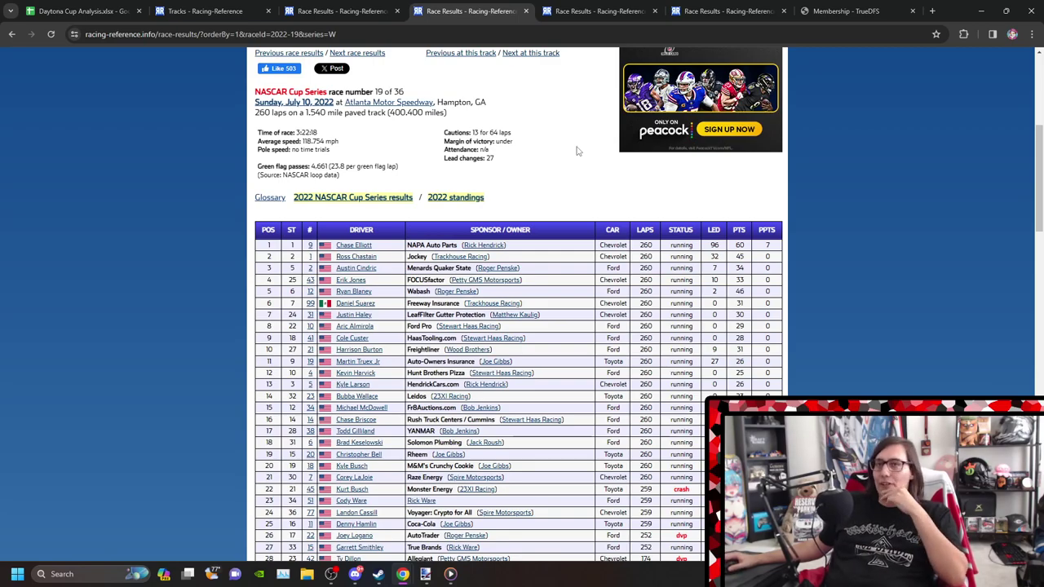
scroll(576, 151, down, 2)
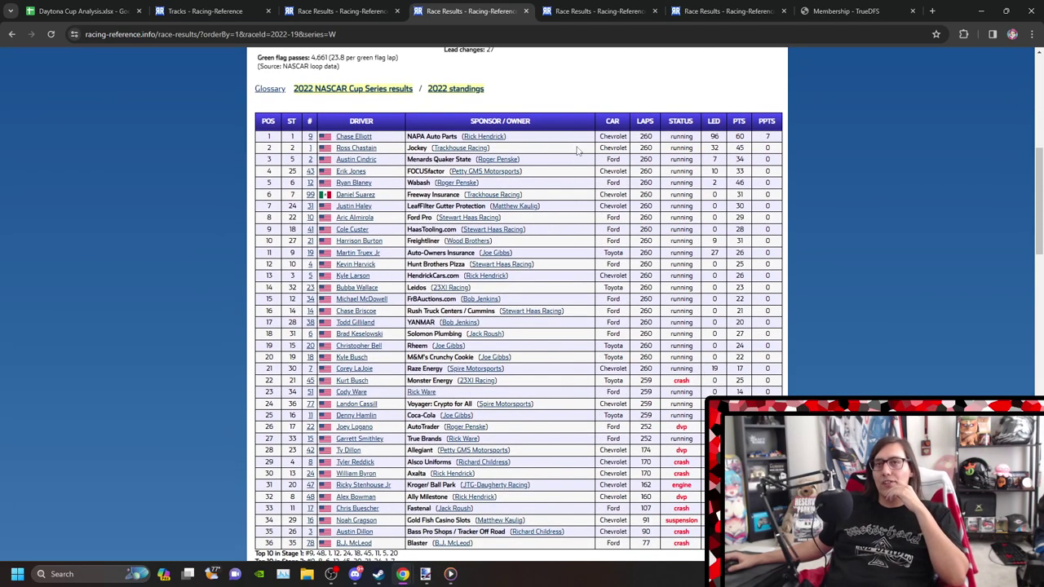
scroll(576, 151, down, 1)
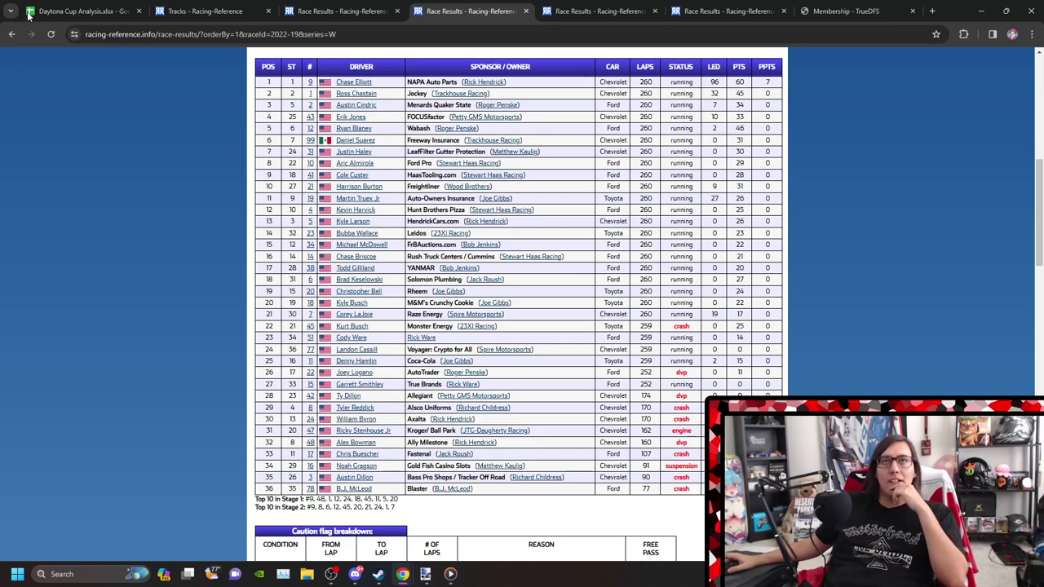
Return to the spreadsheet and view the 160-lap sheet topped by Kurt Busch and the 200-lap sheet topped by Tony Stewart
click(82, 12)
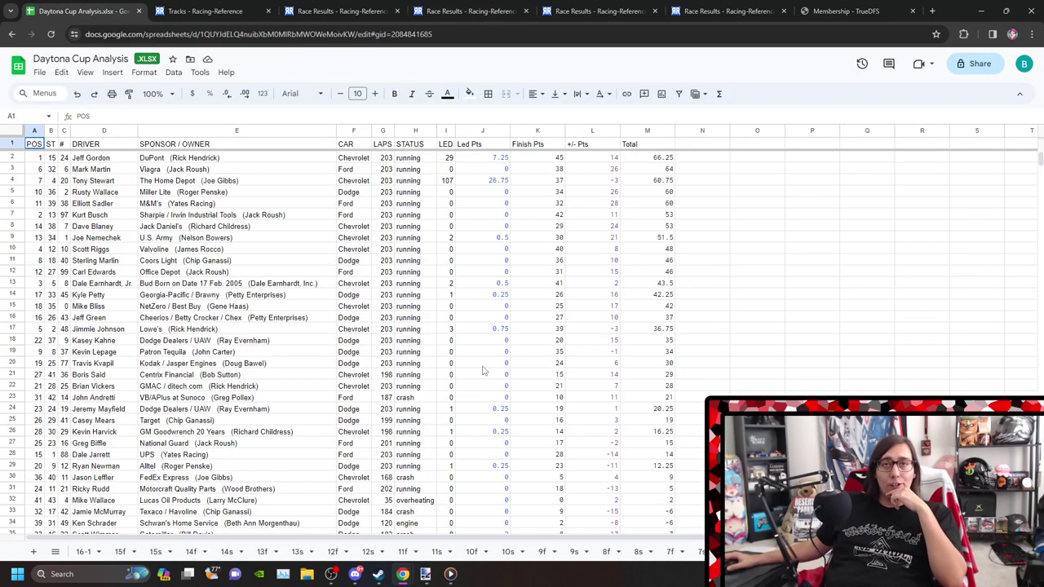
key(alt+Down)
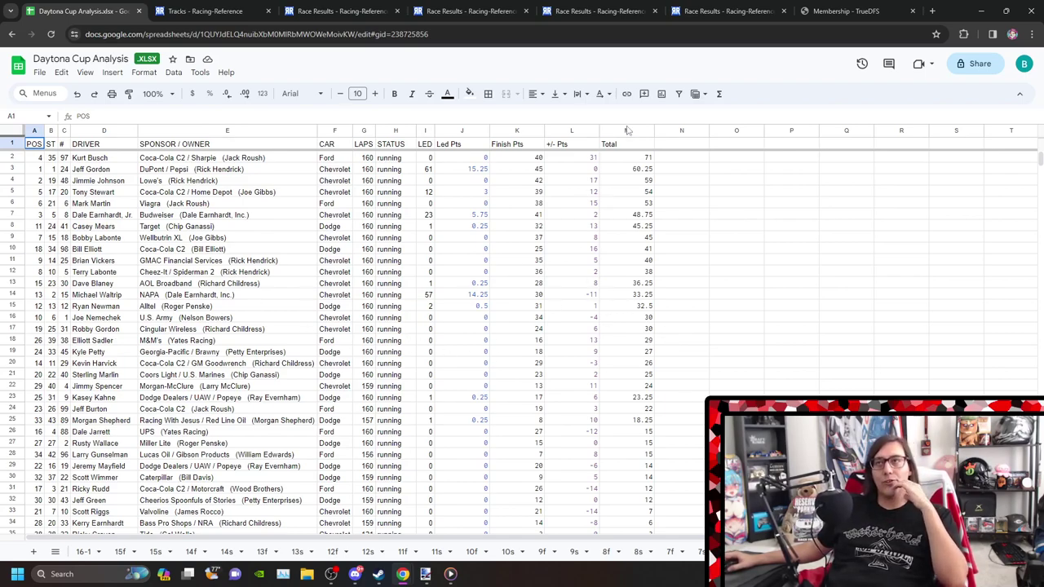
key(ctrl+shift+Page_Up)
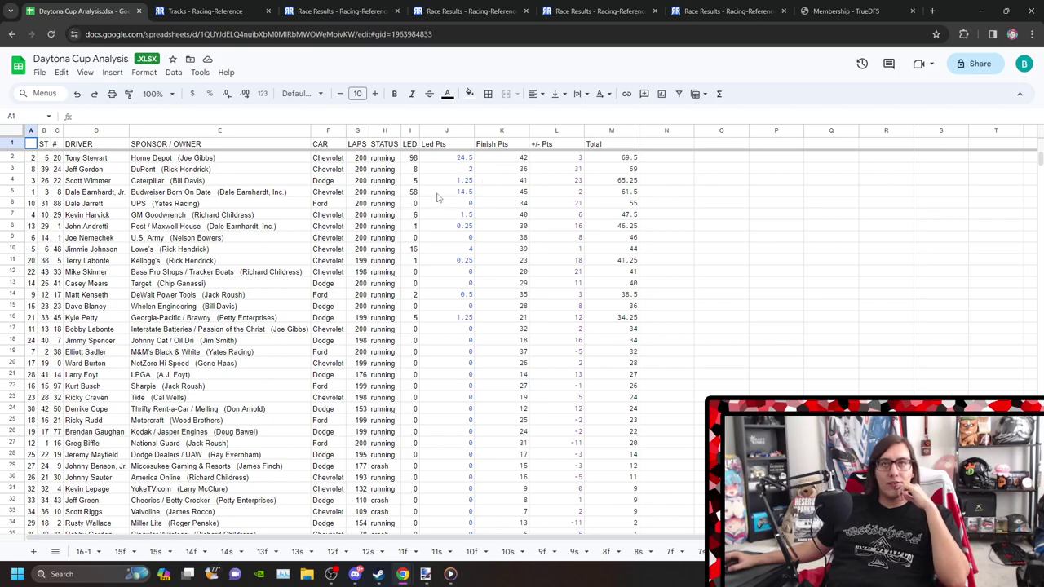
Compare the Atlanta results of the 2022 Quaker State 400, 2022 Folds of Honor QuikTrip 500 and 2023 Ambetter Health 400
click(469, 10)
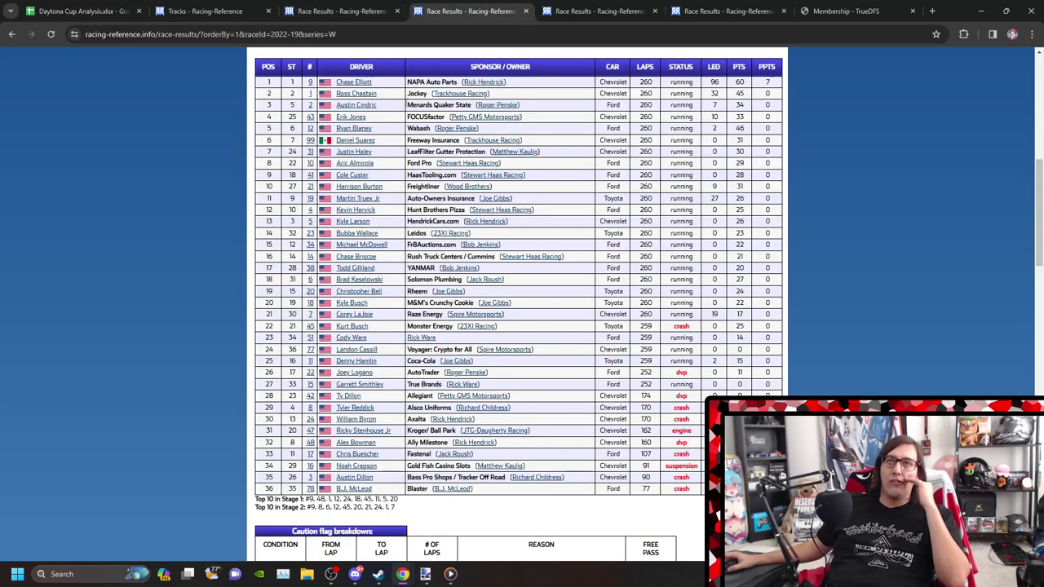
scroll(428, 111, up, 2)
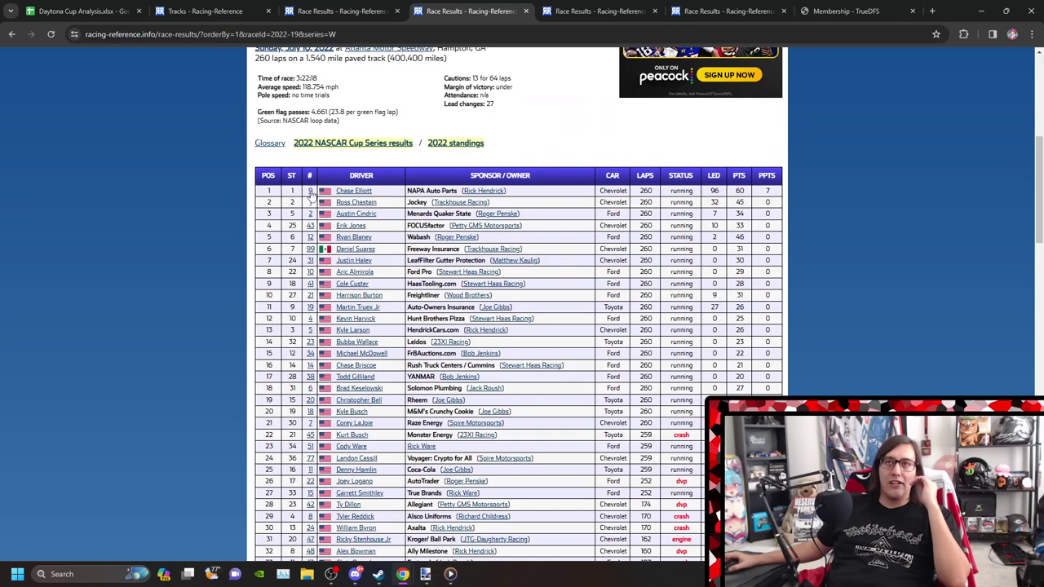
key(ctrl+shift+Tab)
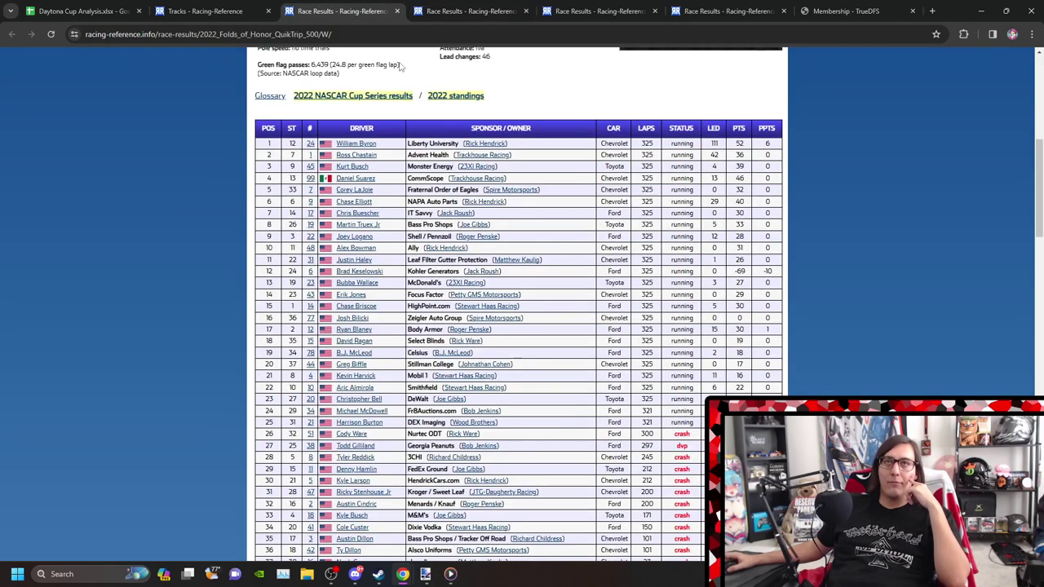
key(ctrl+Tab)
key(ctrl+Tab)
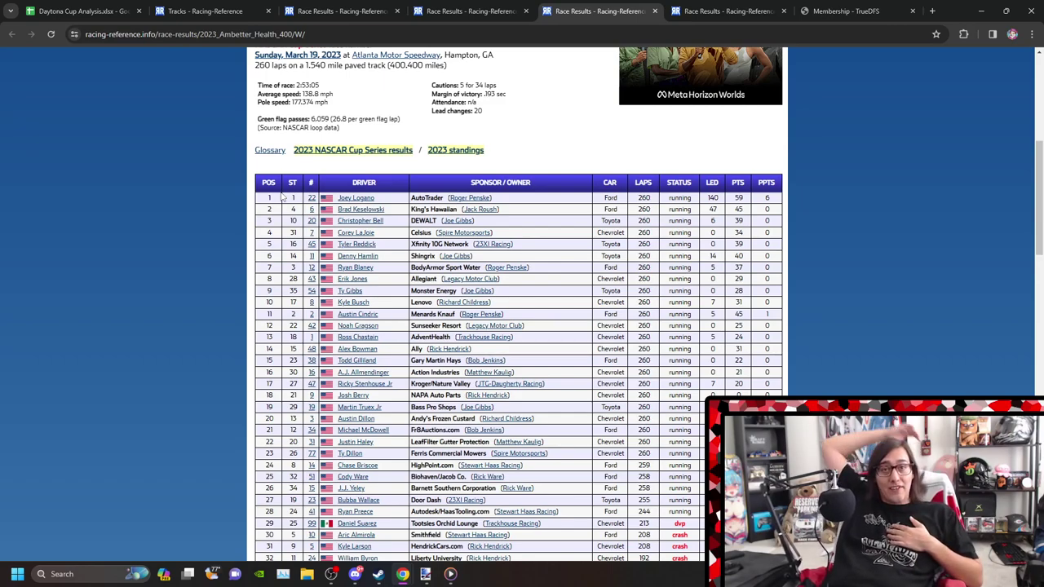
Return to the Daytona Cup Analysis spreadsheet and view the Optimal by SP and Top 12 summary sheets
click(86, 10)
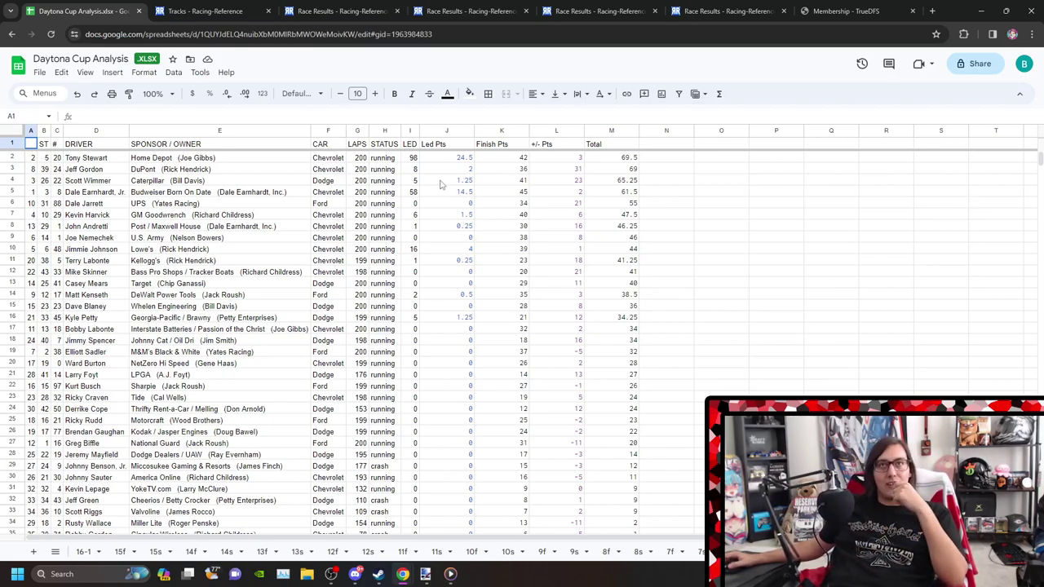
click(55, 552)
scroll(69, 472, up, 10)
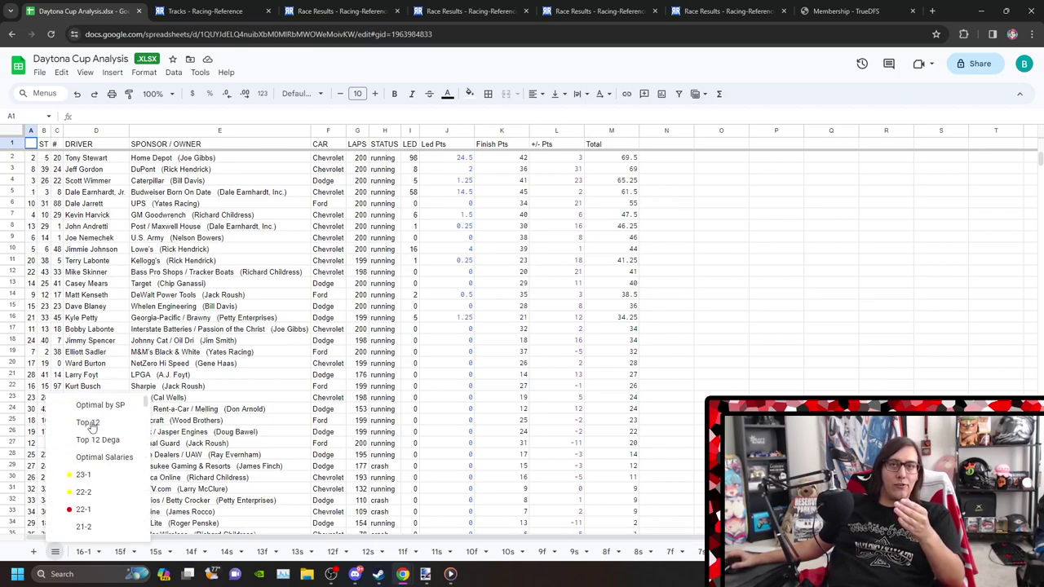
click(99, 403)
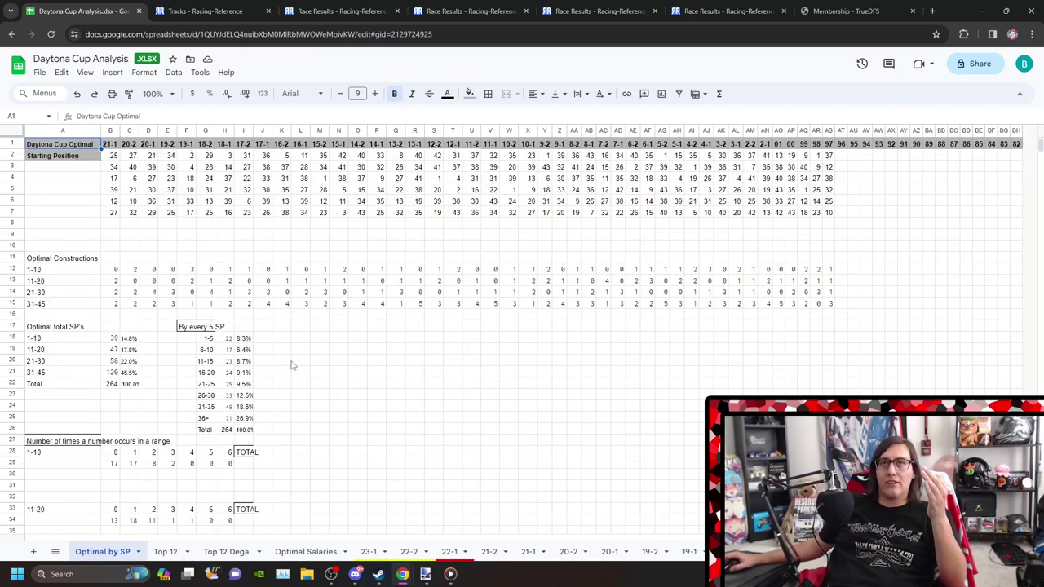
click(55, 551)
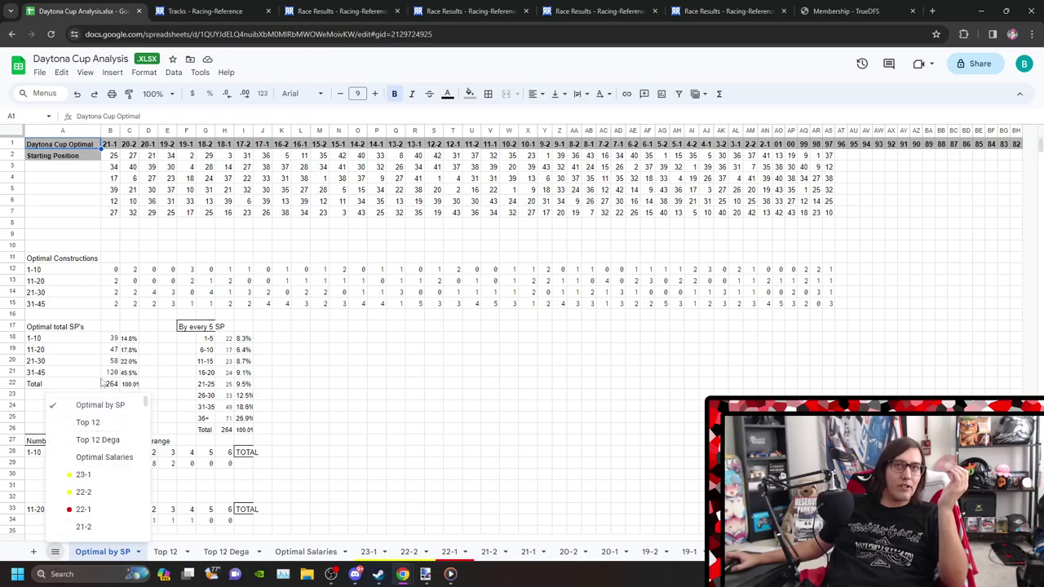
click(88, 422)
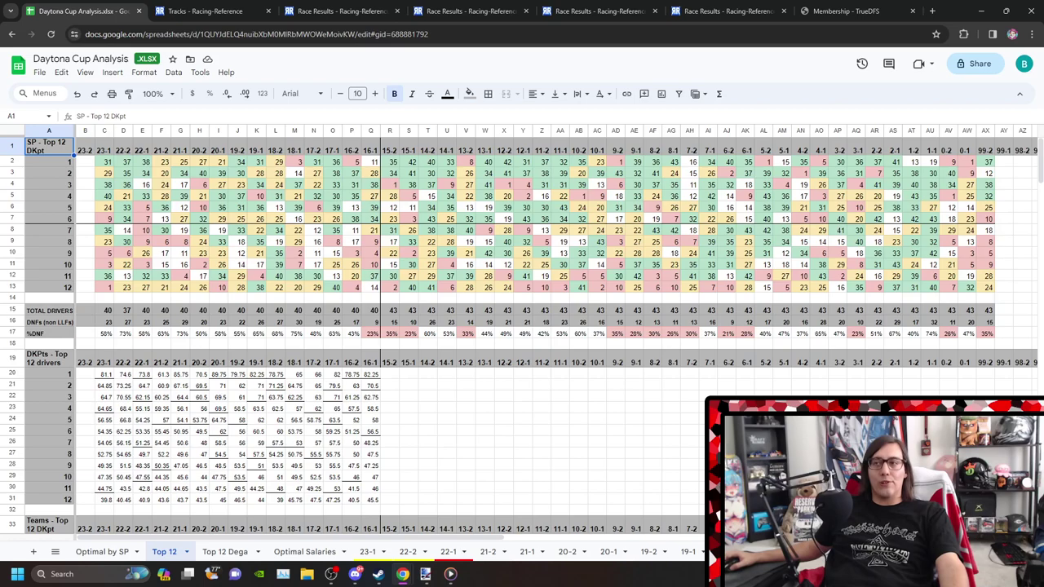
Open the 160-lap race sheet topped by Kurt Busch, then read through the 200-lap sheet topped by Tony Stewart
scroll(367, 551, right, 3)
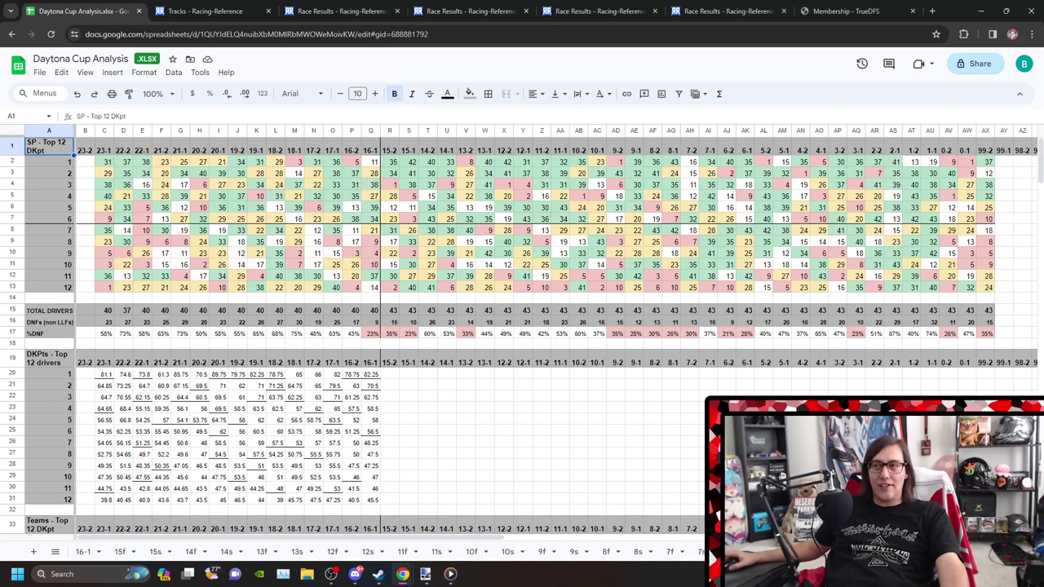
scroll(367, 551, right, 10)
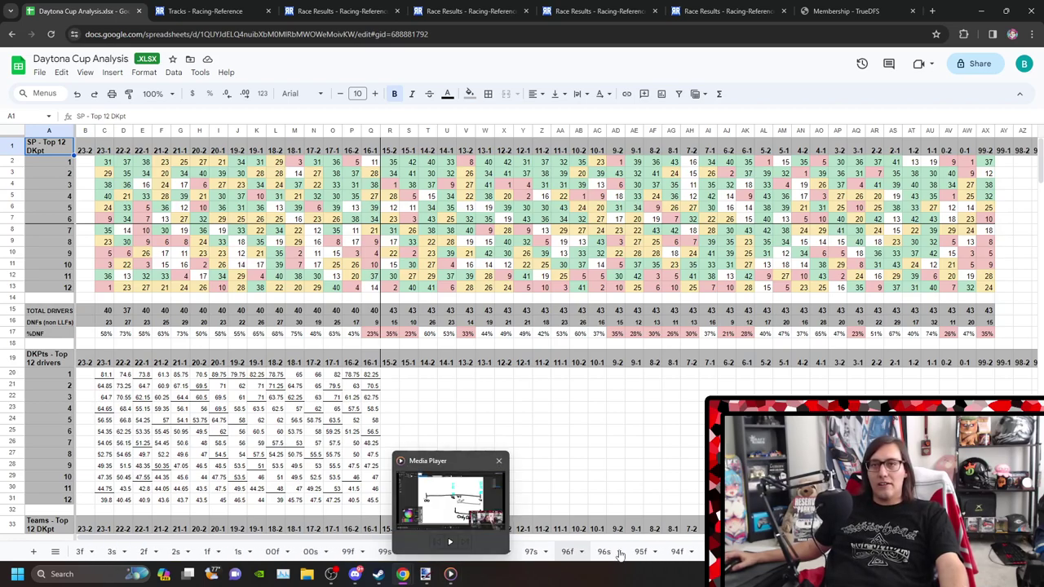
scroll(367, 551, left, 10)
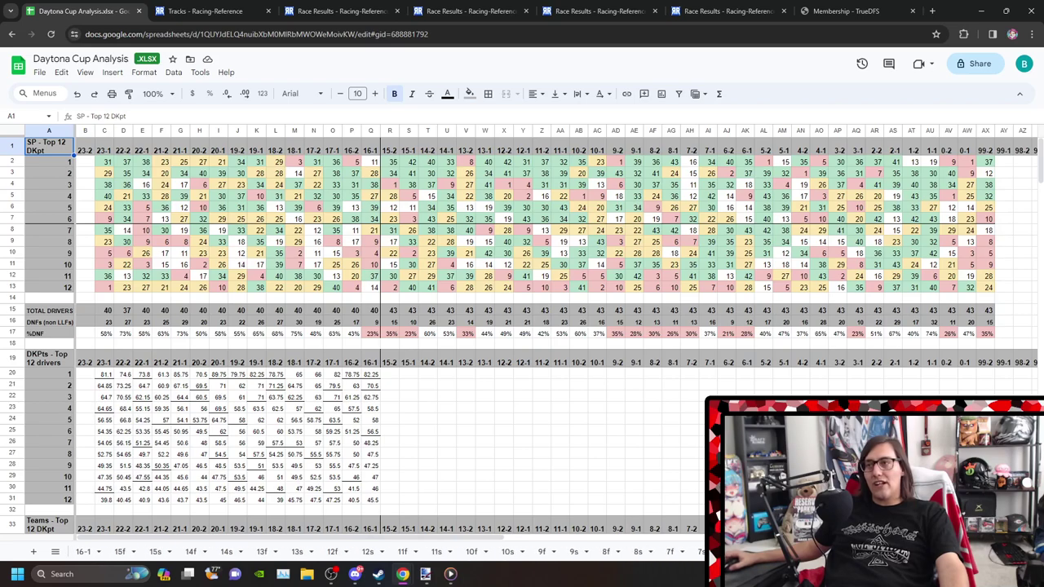
click(368, 551)
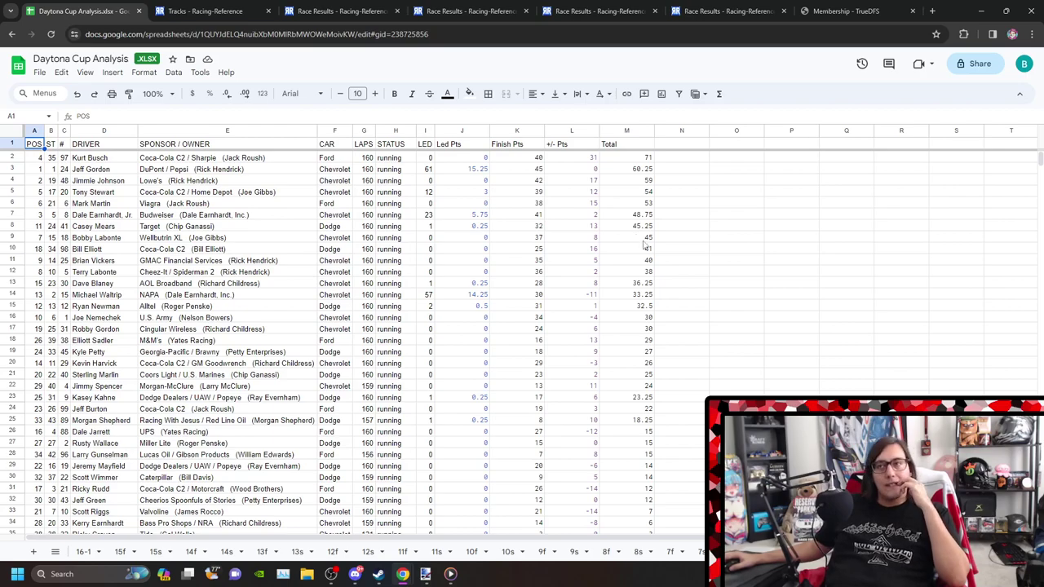
key(ctrl+Page_Down)
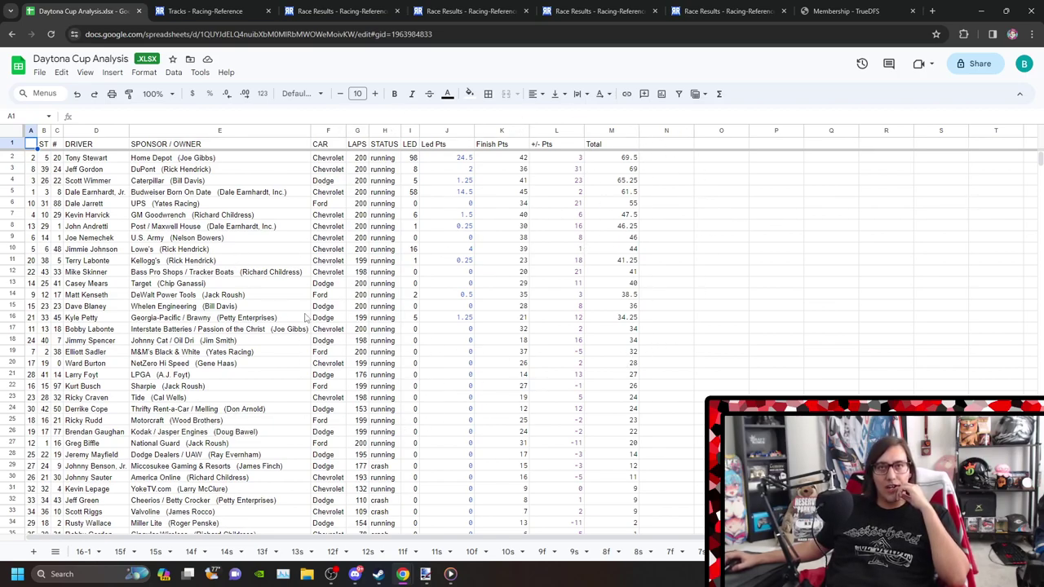
scroll(307, 317, down, 3)
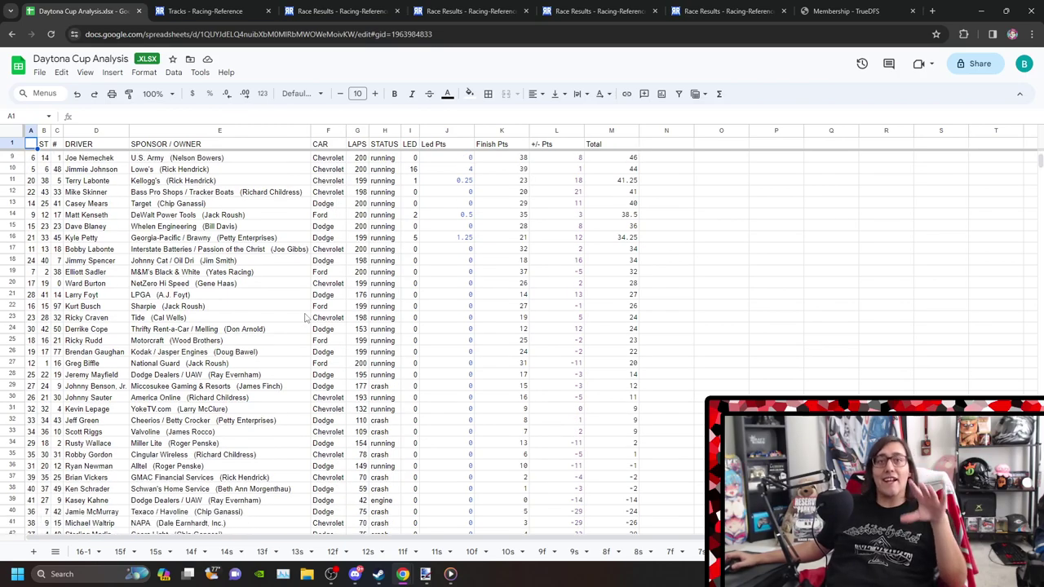
scroll(307, 317, down, 3)
scroll(307, 317, up, 6)
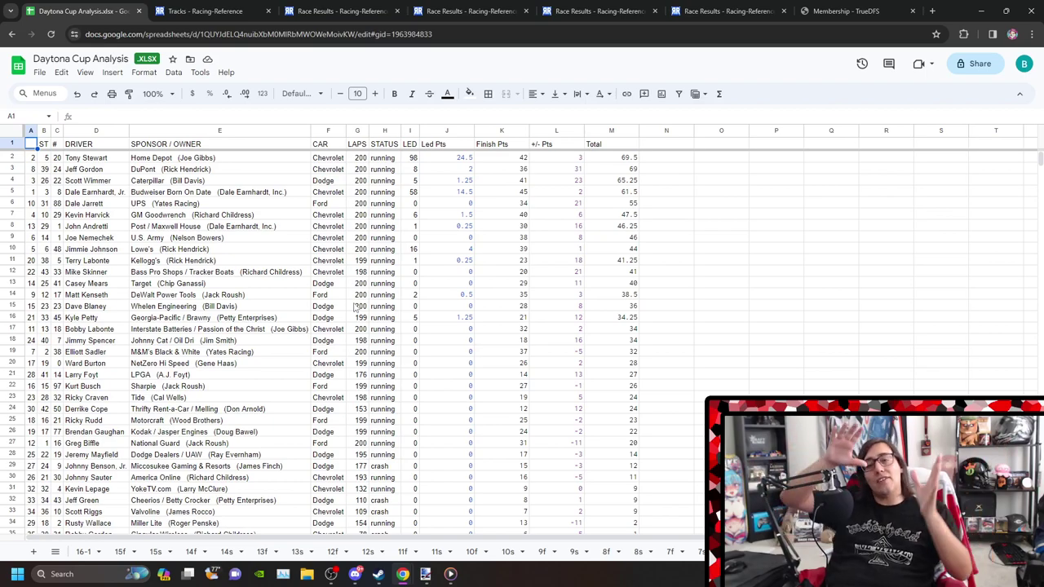
Return to the Top 12 sheet and review its DKPts, Teams and Drivers tables
click(55, 552)
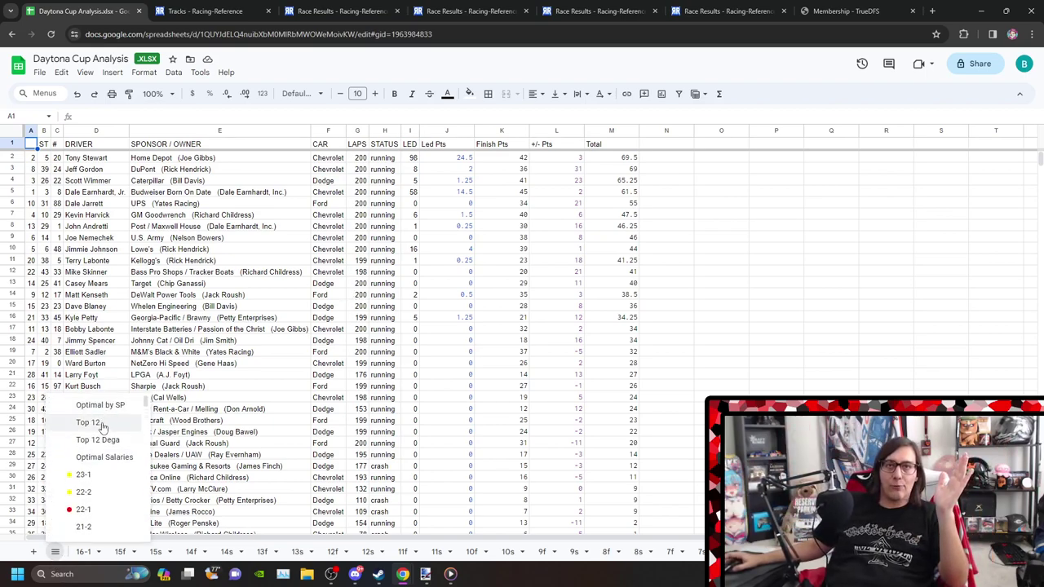
click(103, 422)
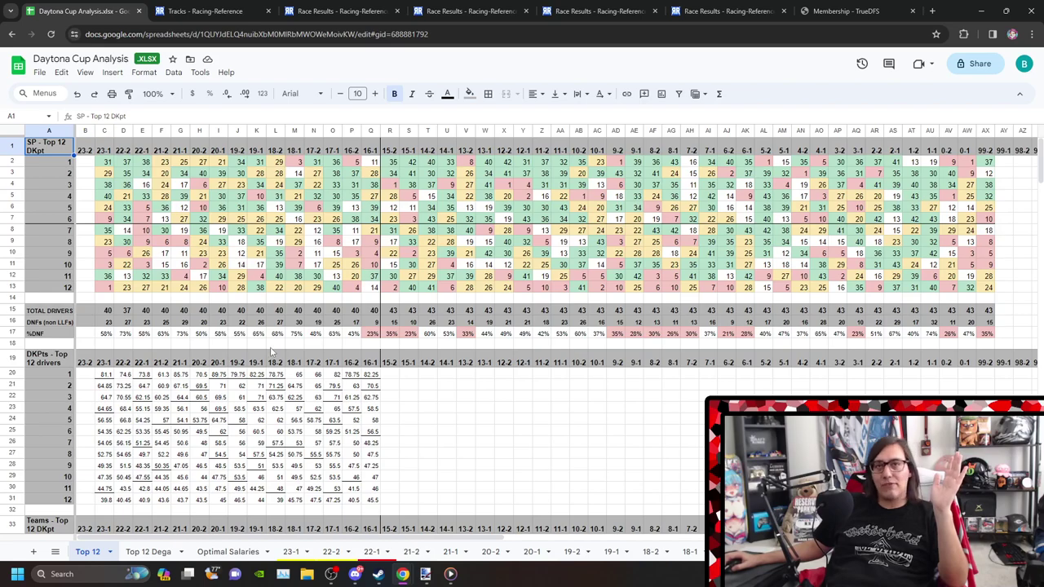
scroll(262, 348, down, 3)
scroll(287, 330, down, 2)
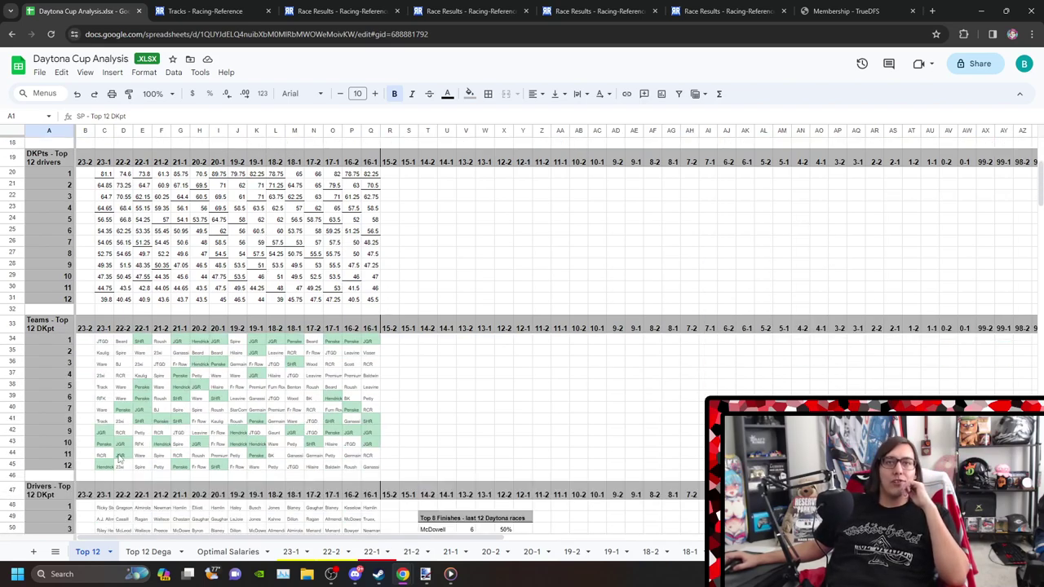
scroll(85, 349, down, 3)
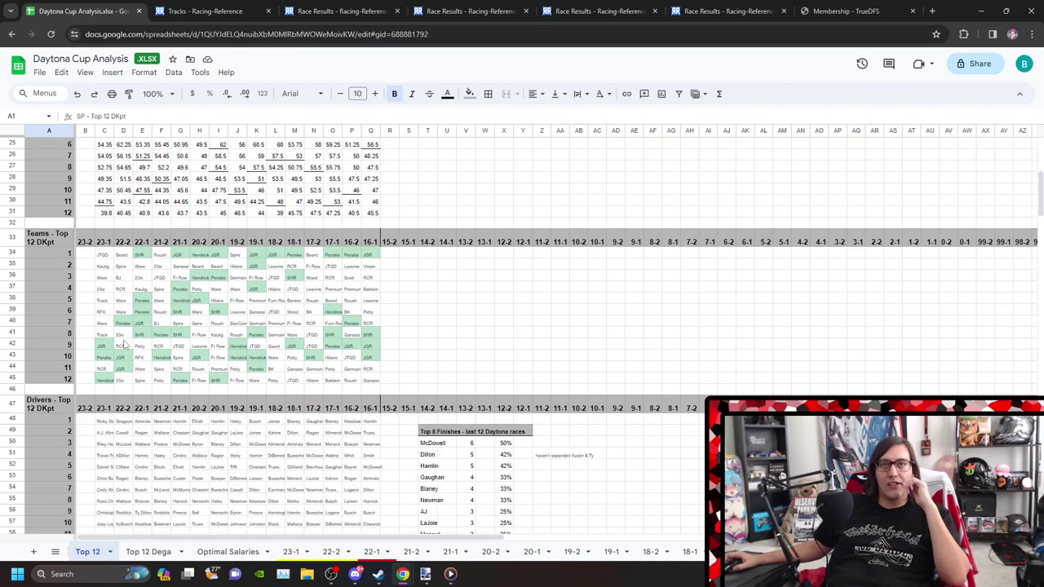
scroll(220, 289, down, 3)
scroll(152, 267, up, 2)
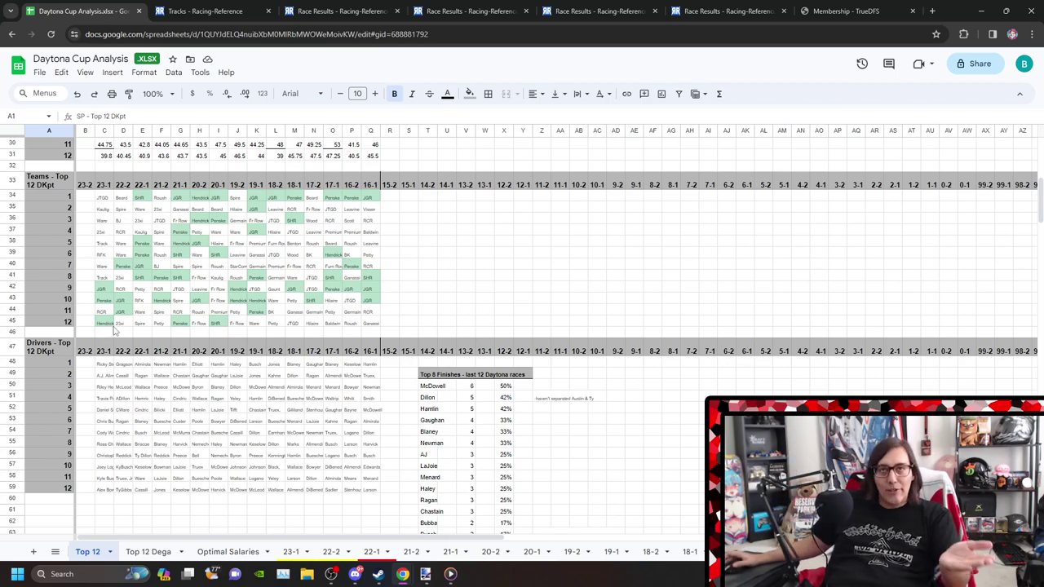
scroll(115, 330, up, 5)
scroll(115, 331, up, 2)
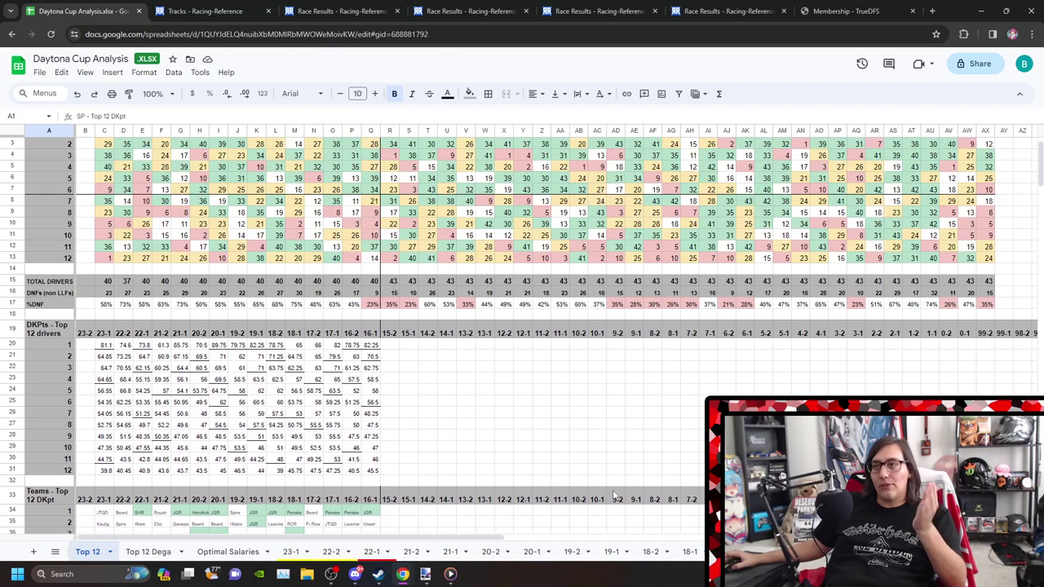
Find and open the 6f race sheet in the Daytona workbook
scroll(153, 417, down, 4)
scroll(221, 480, up, 3)
scroll(222, 551, down, 5)
click(660, 552)
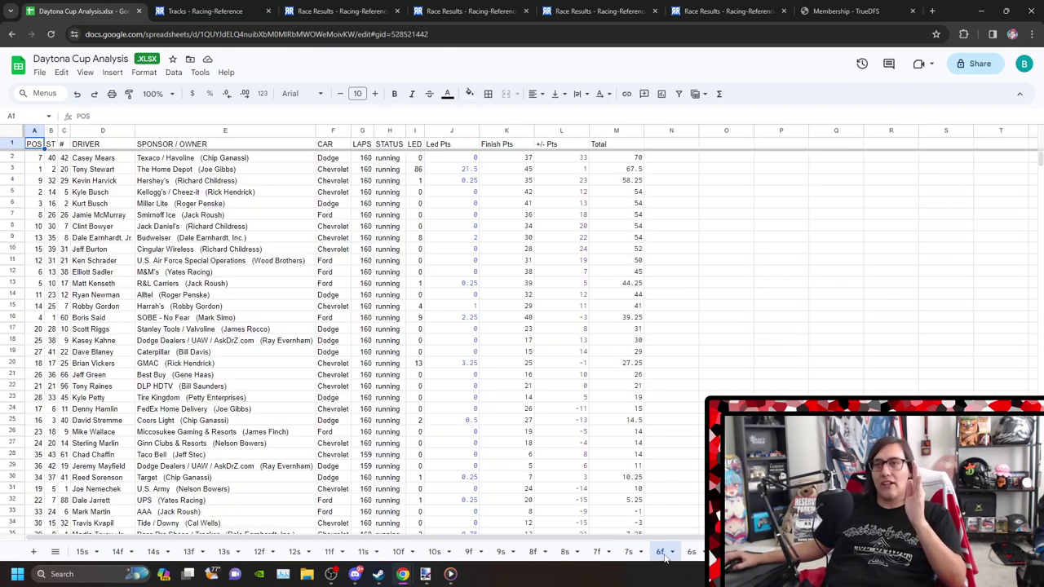
Review the Atlanta results of the 2022 Quaker State 400, 2023 Ambetter Health 400 and 2022 Folds of Honor QuikTrip 500
click(469, 10)
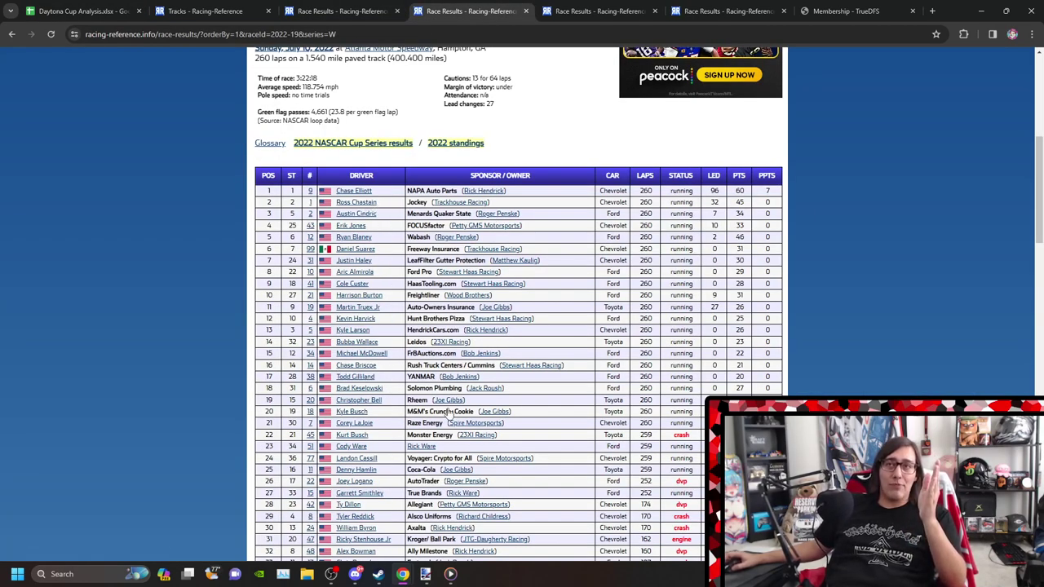
key(ctrl+Tab)
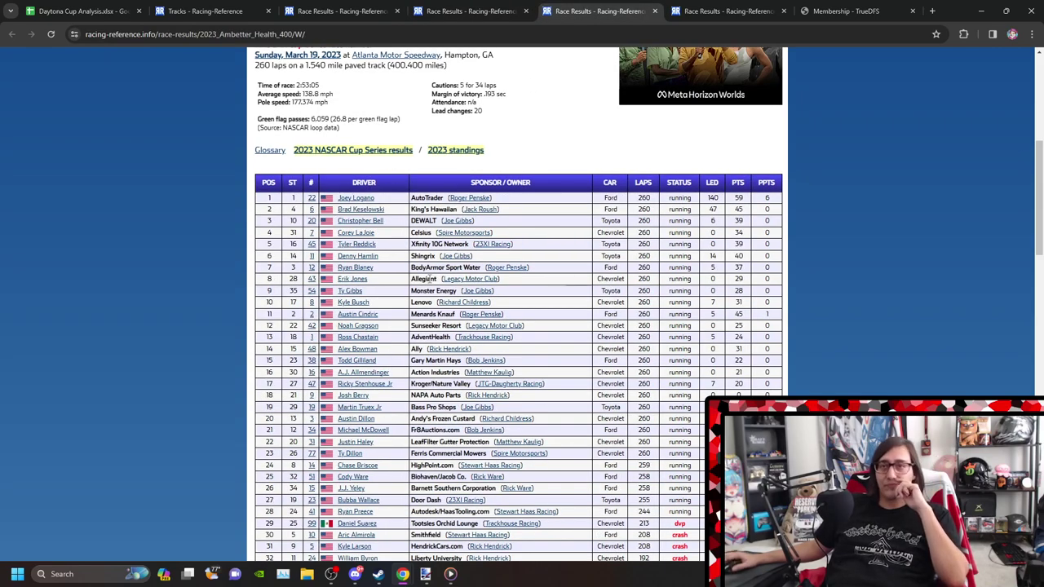
scroll(431, 278, down, 2)
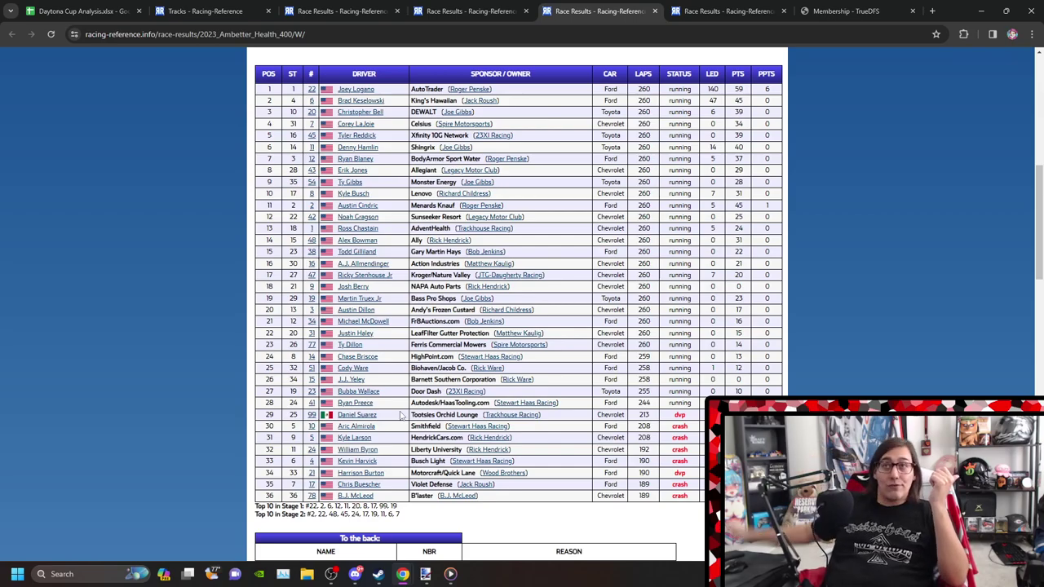
click(341, 11)
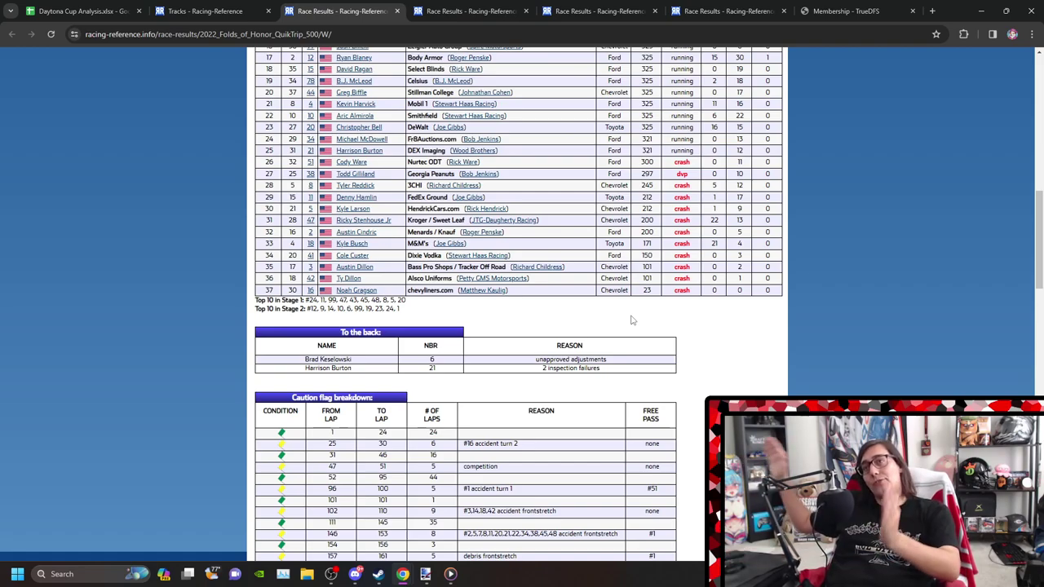
Examine the 2023 Quaker State 400 finishing table, including laps led, retirements and the stage top tens
click(792, 5)
scroll(626, 396, down, 2)
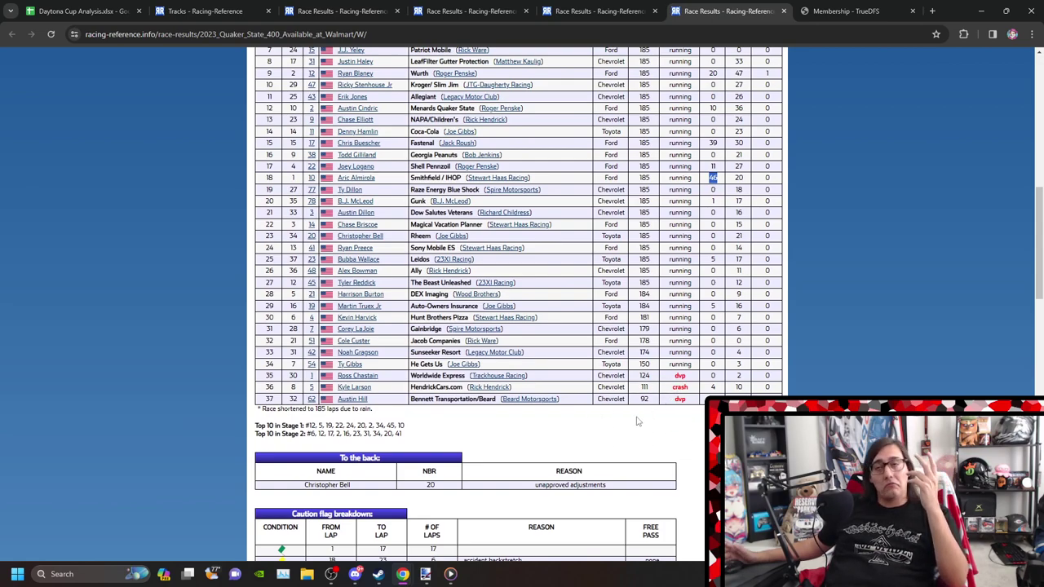
click(723, 334)
scroll(723, 334, up, 3)
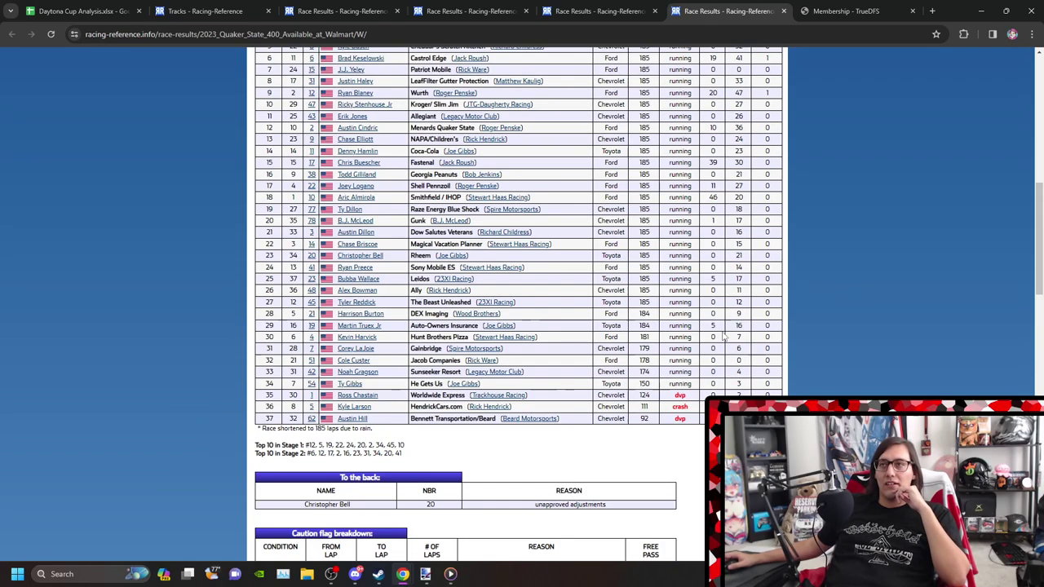
scroll(724, 333, down, 1)
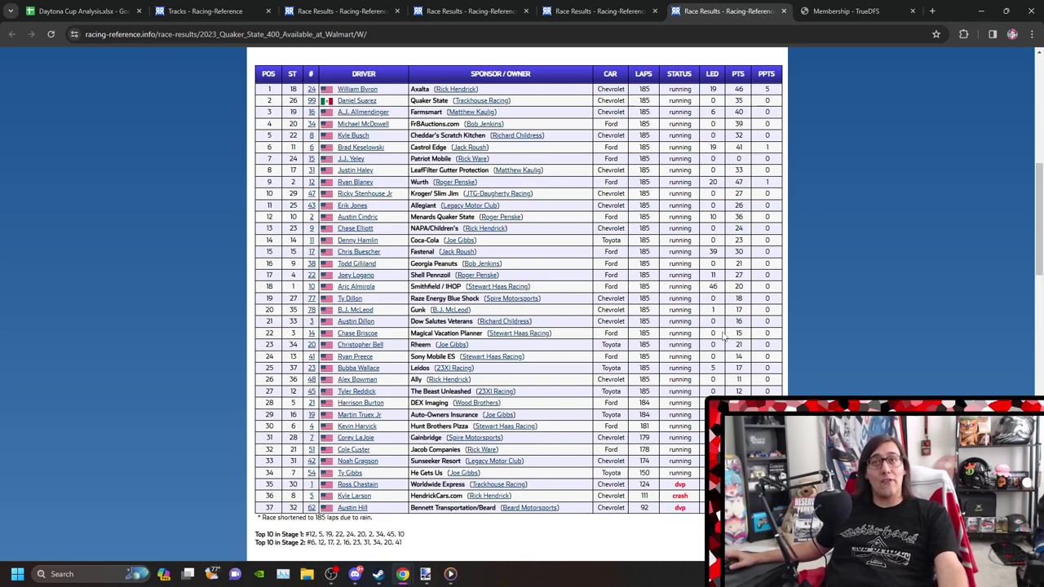
Compare the retirements in the 2022 Quaker State 400 with those in the 2023 Ambetter Health 400
click(459, 9)
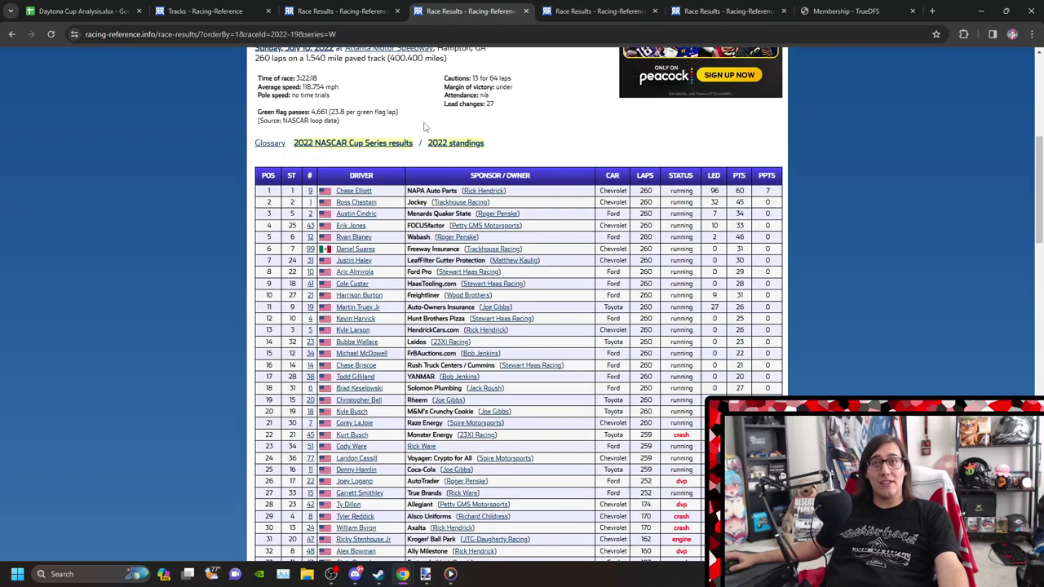
scroll(428, 121, down, 4)
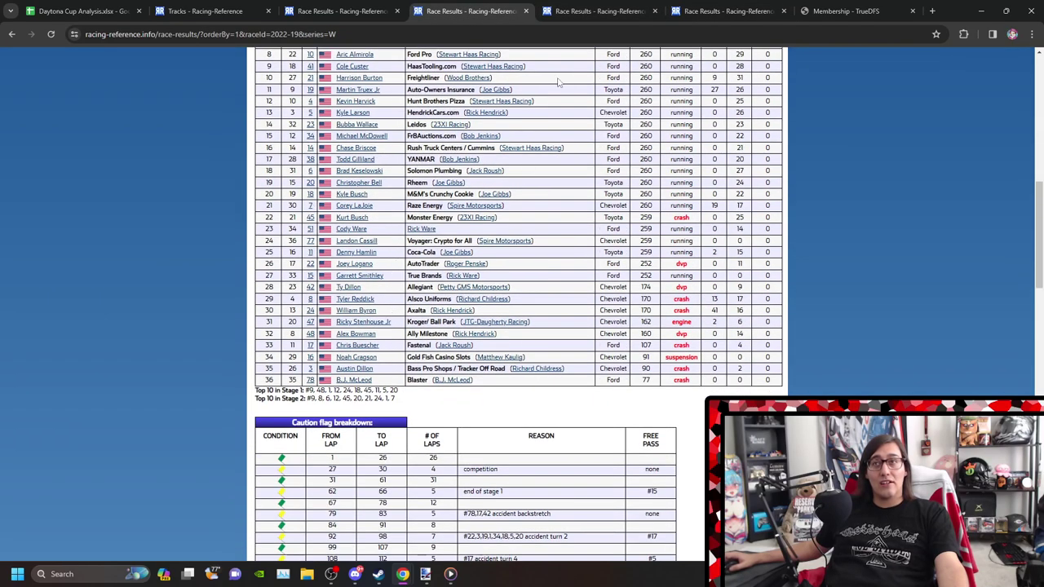
click(600, 11)
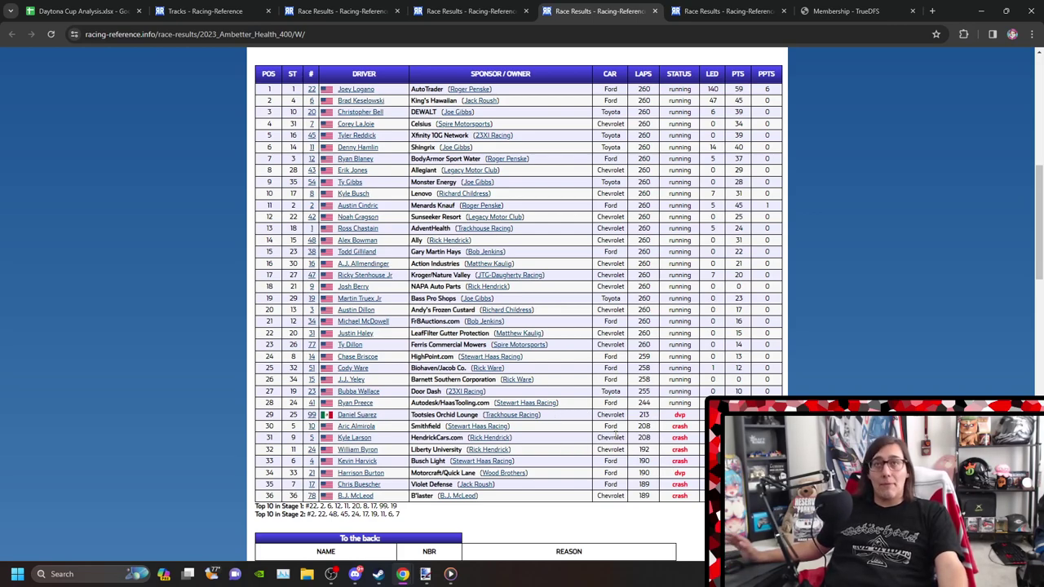
Return to the Daytona spreadsheet, open the 1s sheet, highlight Dale Earnhardt's row and read down to the last finishers
click(62, 6)
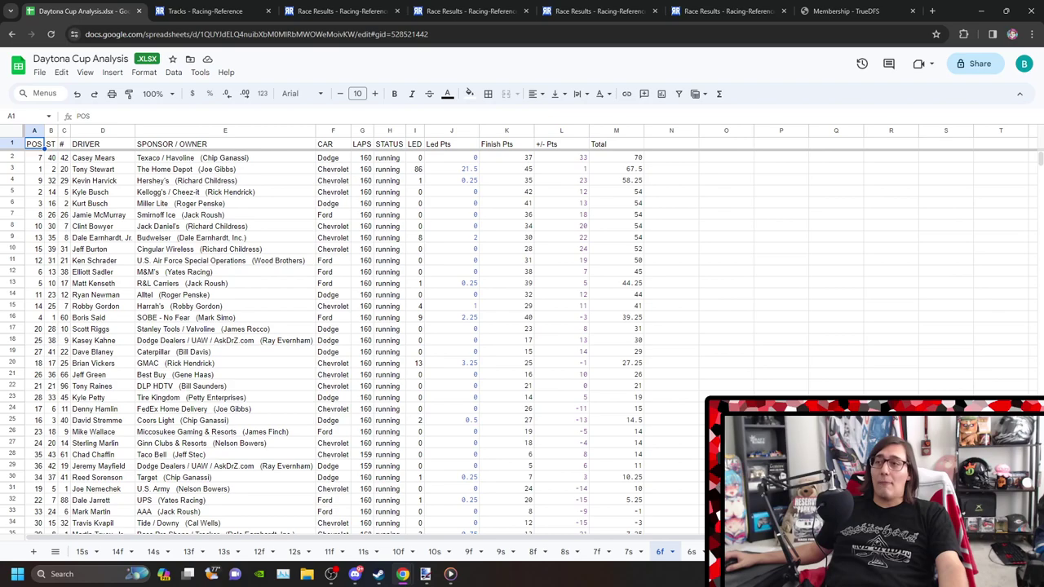
scroll(367, 551, right, 5)
scroll(180, 551, right, 3)
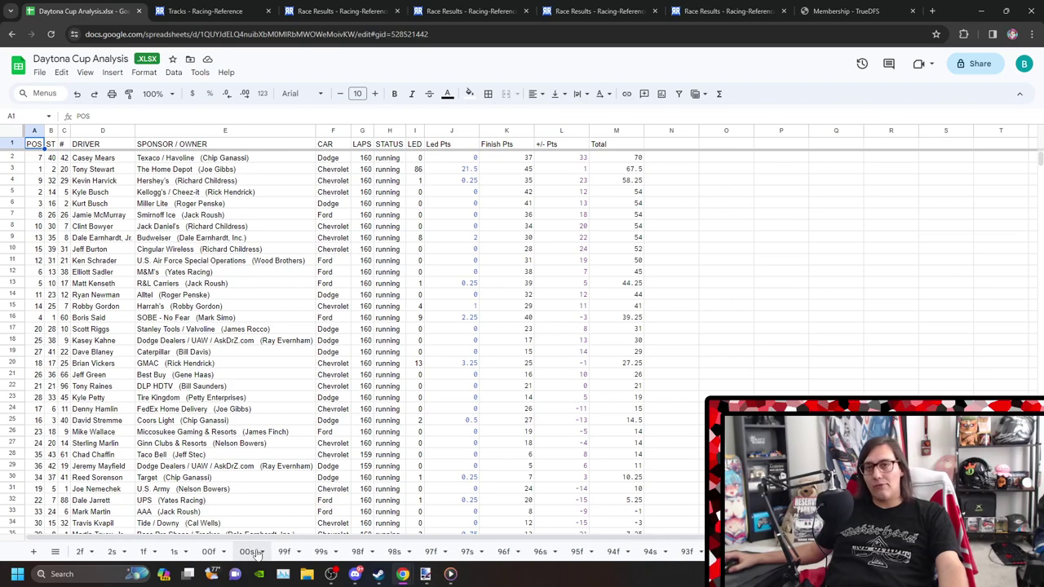
click(178, 551)
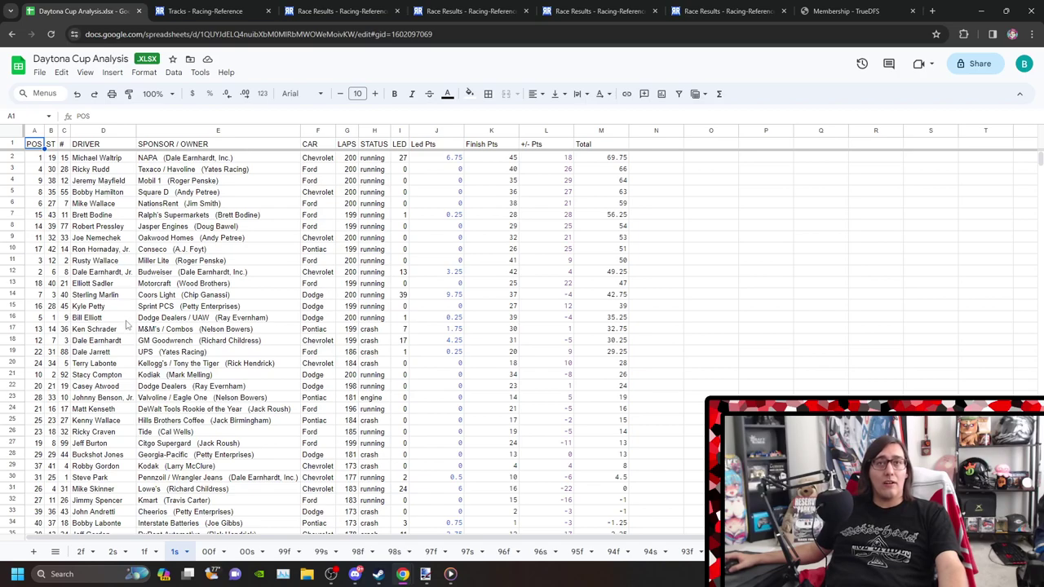
click(16, 341)
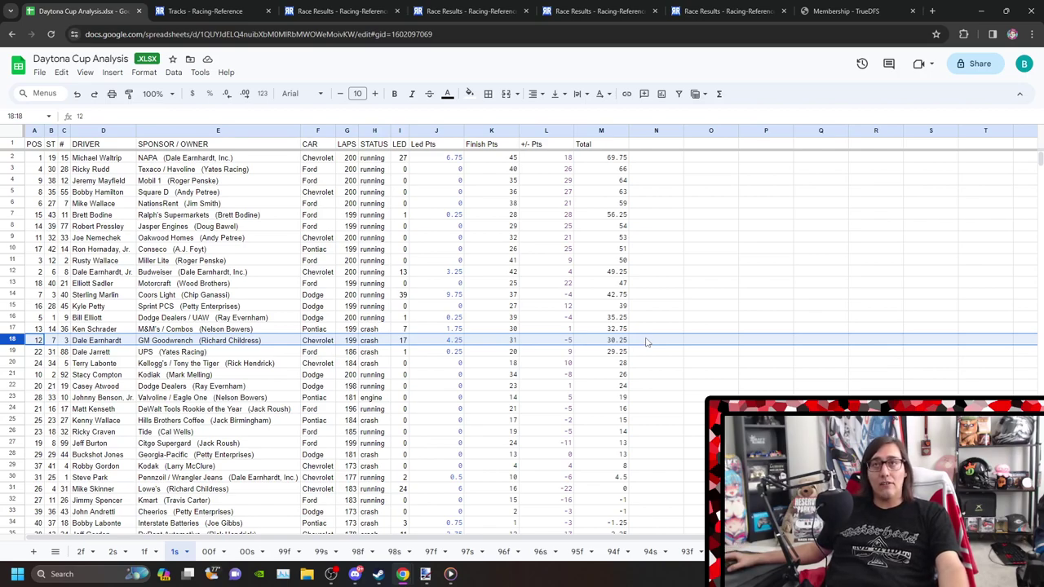
scroll(646, 342, down, 4)
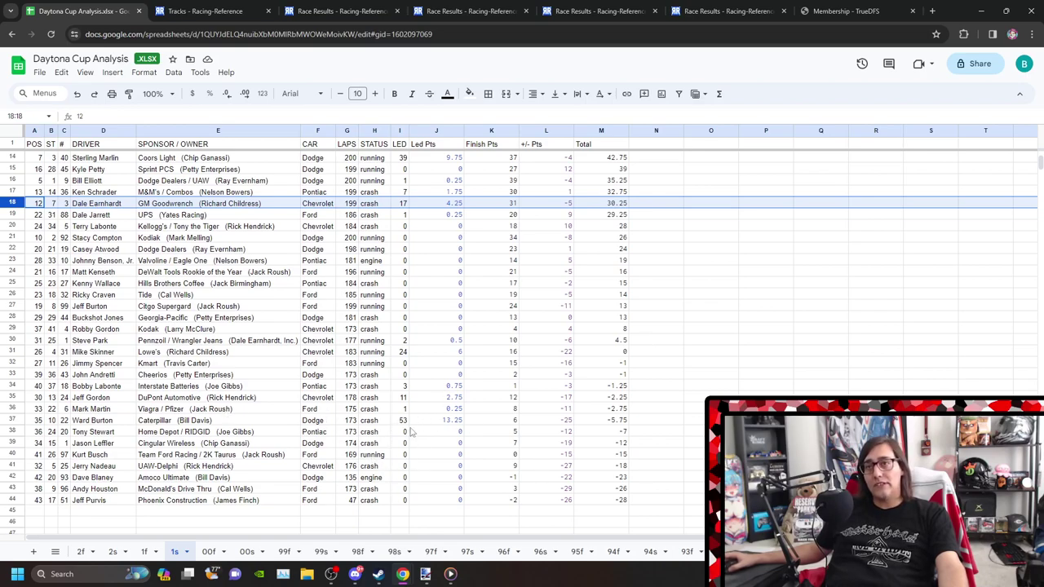
scroll(405, 426, up, 4)
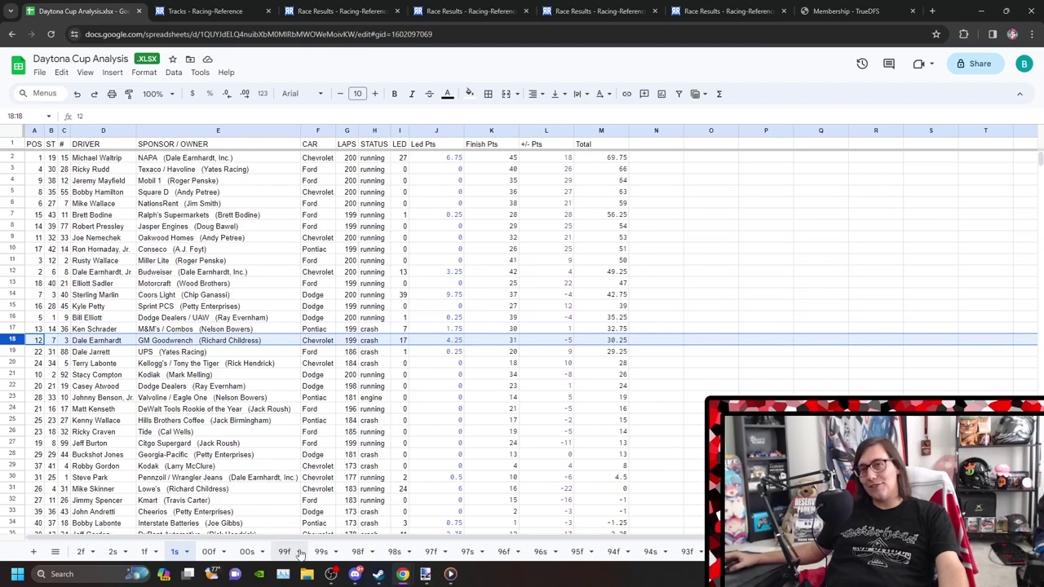
View the 109-lap race sheet topped by Kurt Busch and the 200-lap sheet topped by Elliott Sadler
scroll(432, 551, up, 3)
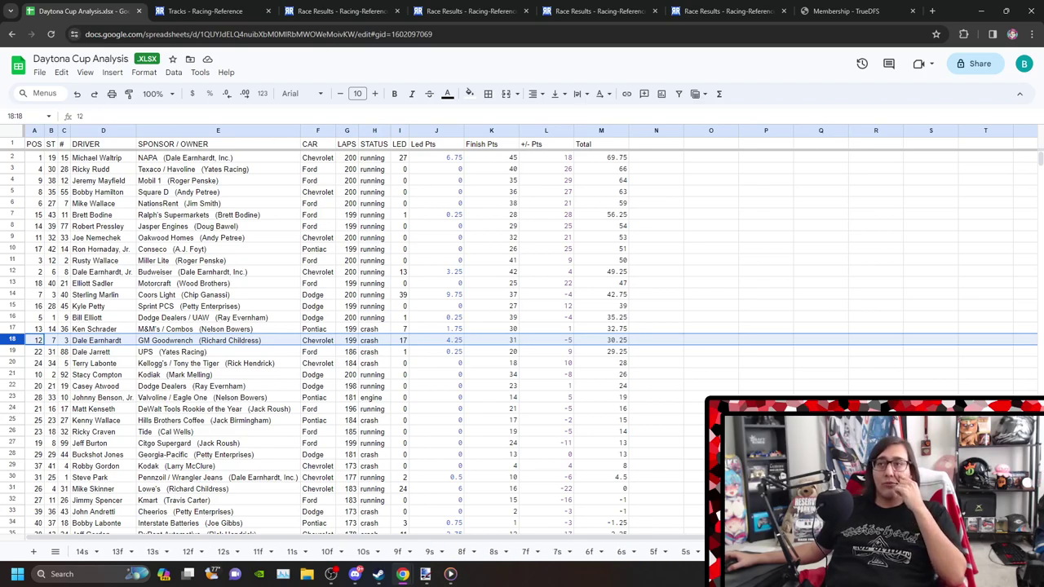
click(429, 551)
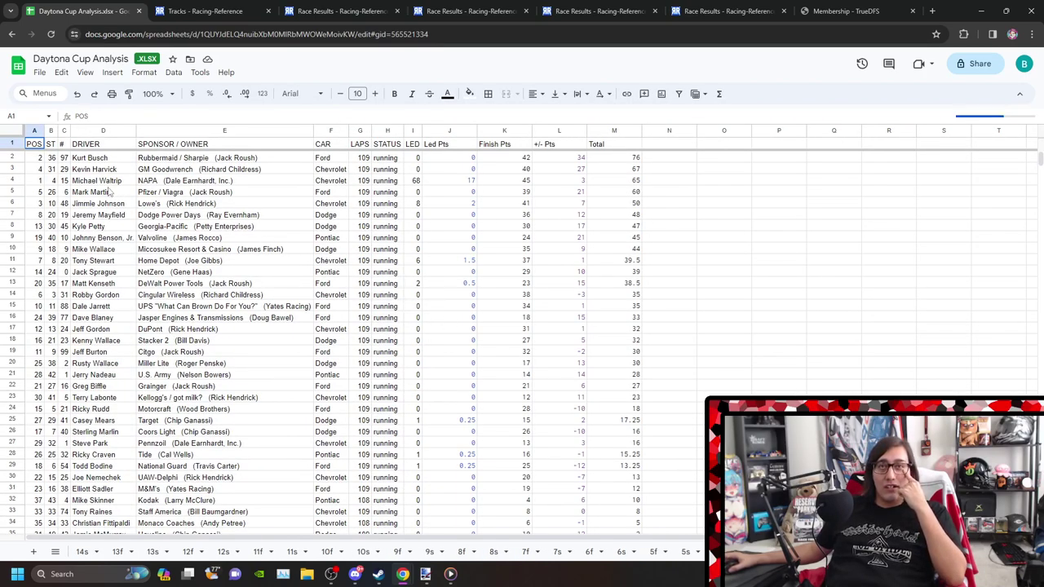
key(ctrl+shift+Page_Down)
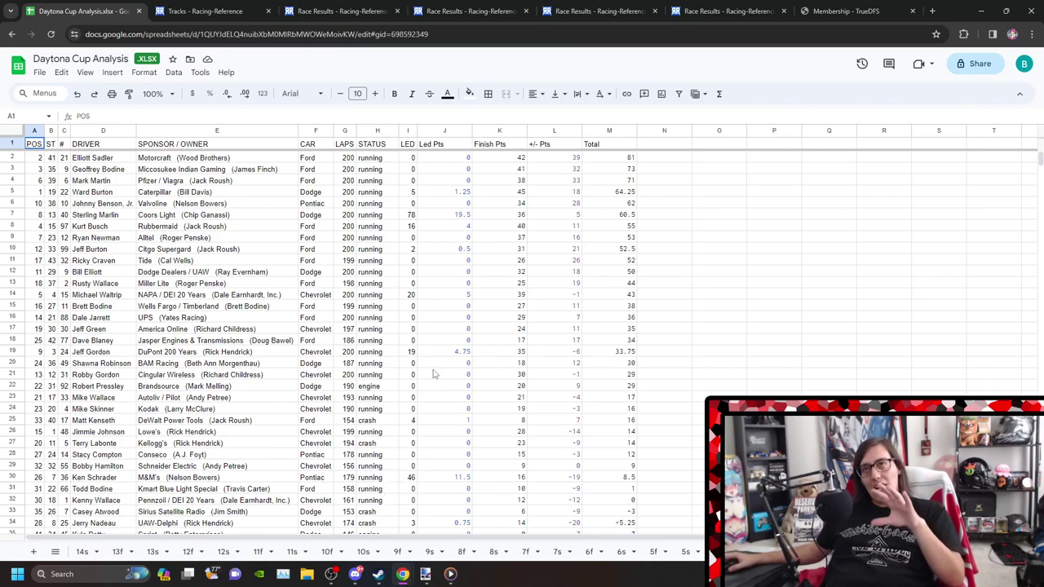
Switch back to the 2022 Folds of Honor QuikTrip 500 results and view the finishing table from the winner down
click(368, 11)
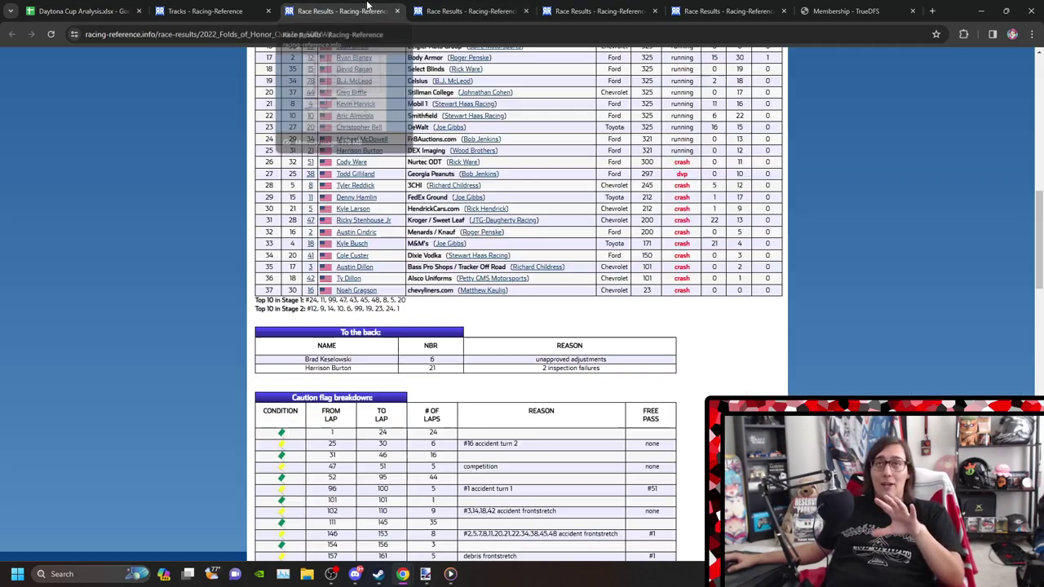
scroll(473, 187, up, 8)
scroll(479, 204, down, 1)
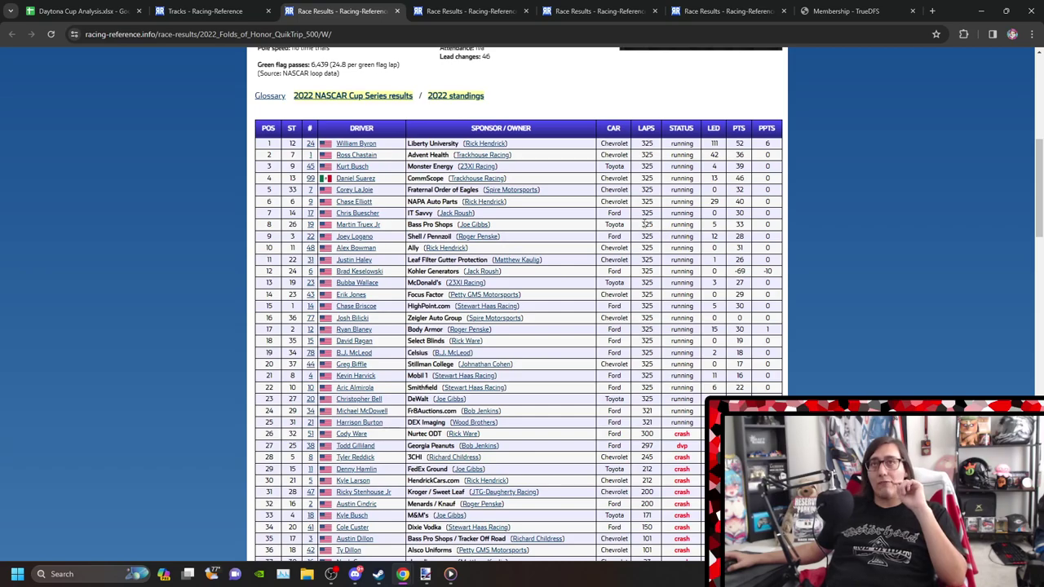
Compare the race summary details above the finishing tables for the March 2022, July 2022 and March 2023 Atlanta races
scroll(686, 237, up, 1)
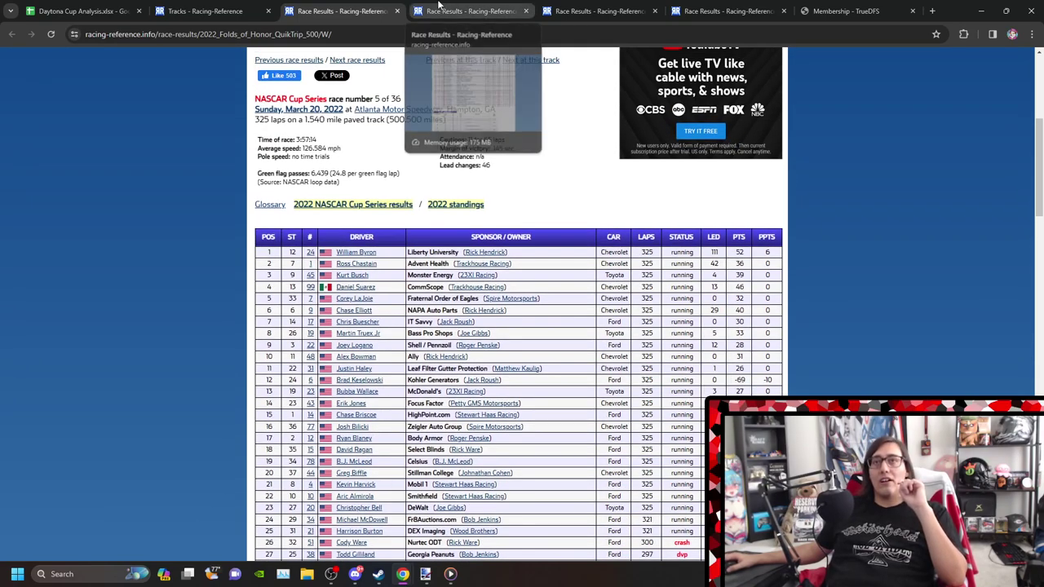
click(440, 9)
scroll(571, 160, up, 2)
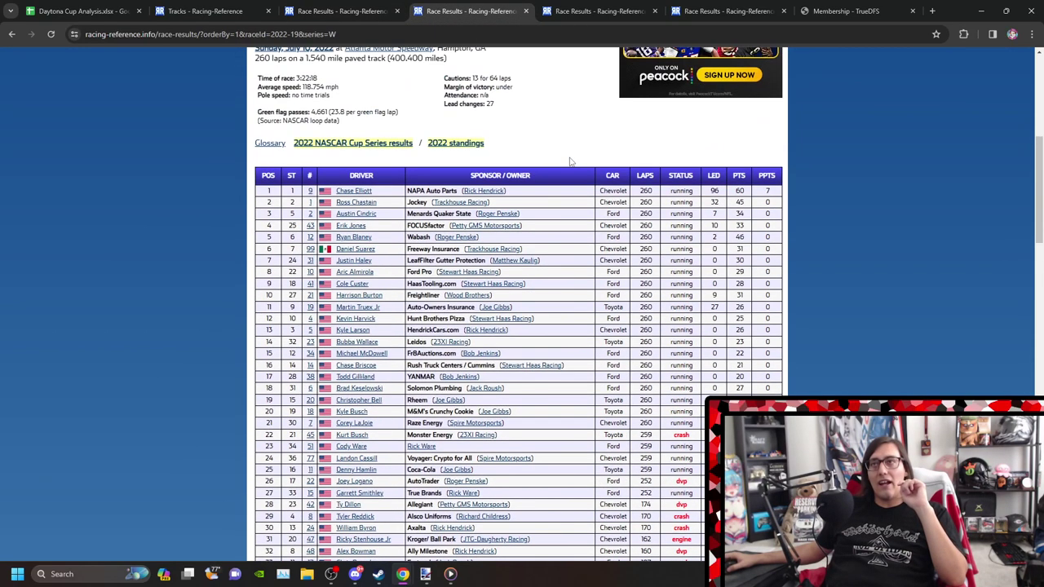
click(363, 10)
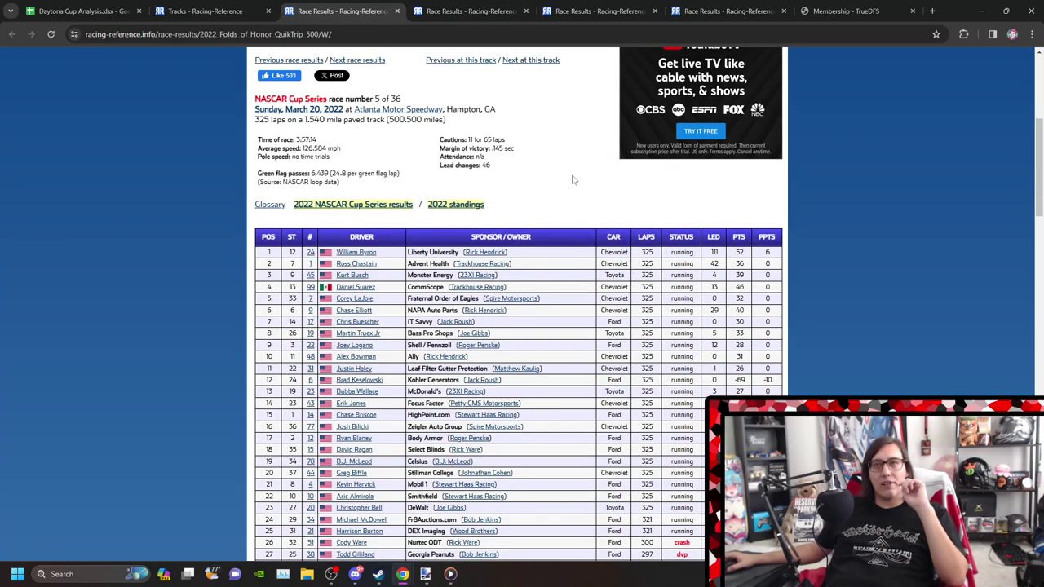
click(465, 10)
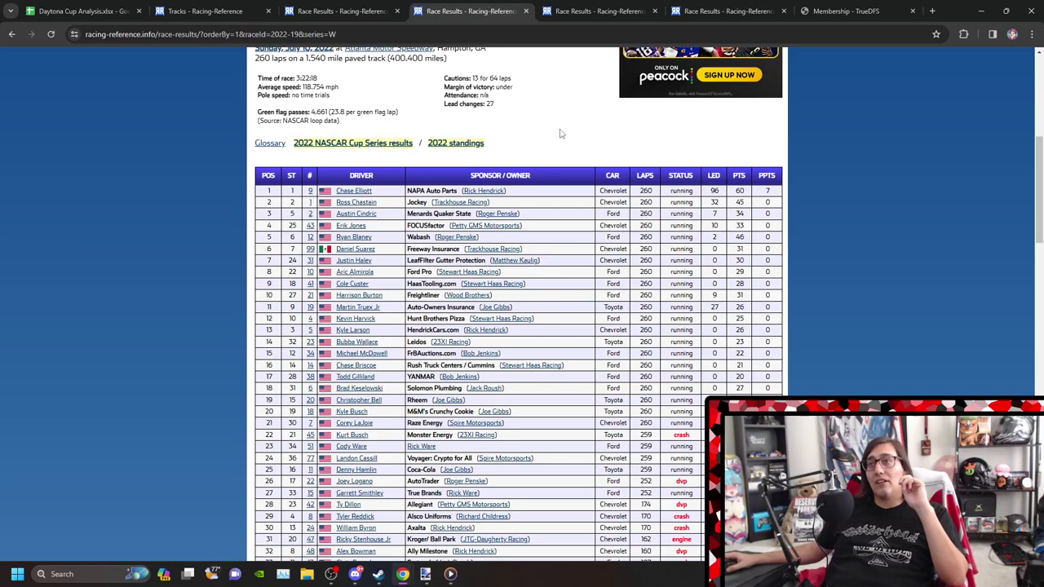
click(590, 11)
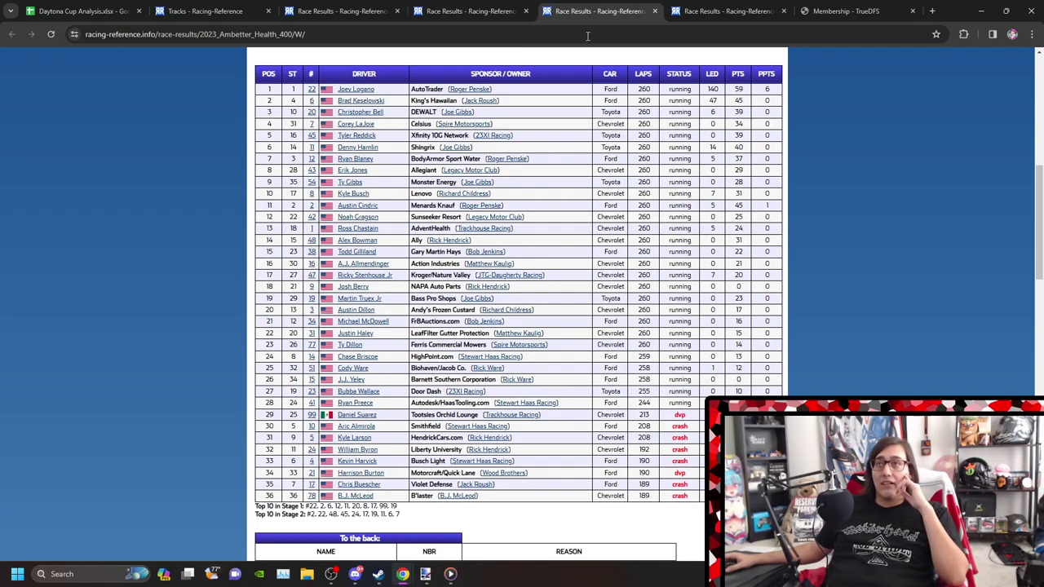
scroll(587, 139, up, 2)
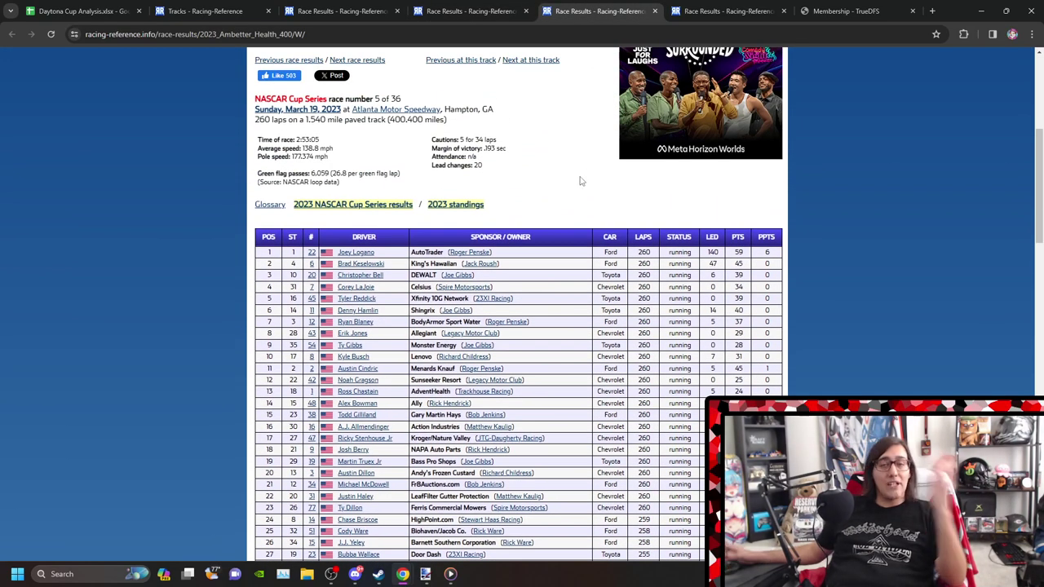